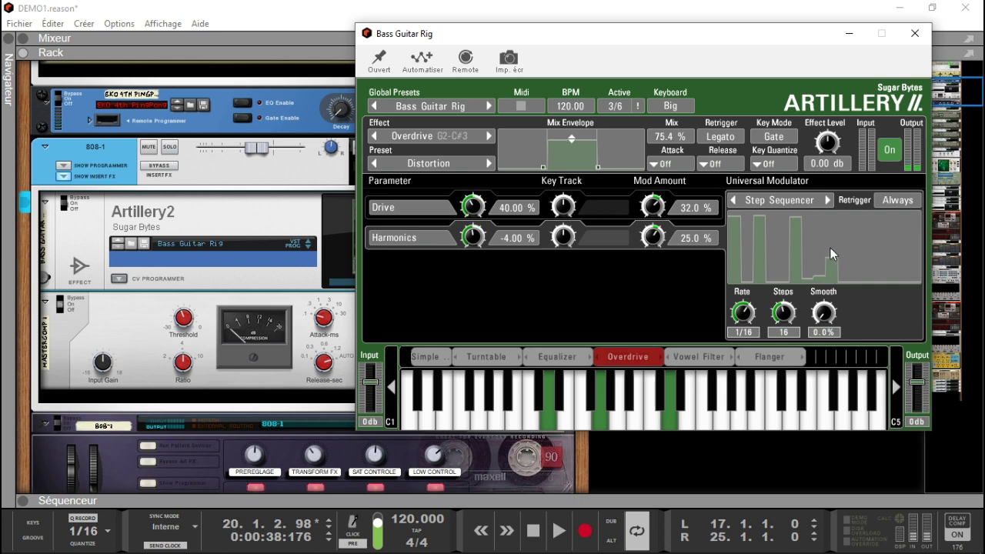
# - Raise the remaining bars of the Overdrive step sequencer, and set Harmonics to -38 % with a mod amount of -41 %
pyautogui.moveTo(878, 237); pyautogui.dragTo(903, 218)
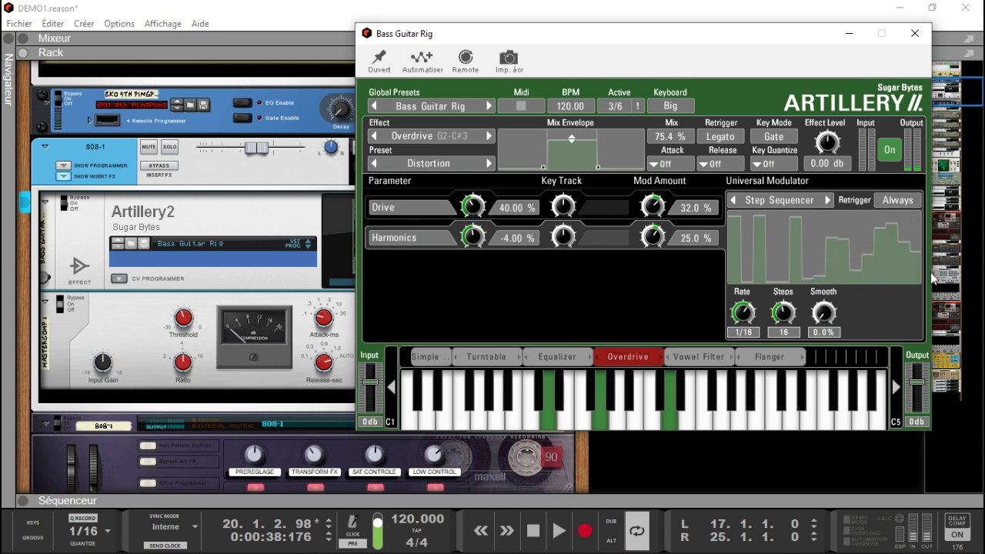
pyautogui.moveTo(477, 242); pyautogui.dragTo(470, 248)
pyautogui.moveTo(661, 239); pyautogui.dragTo(643, 261)
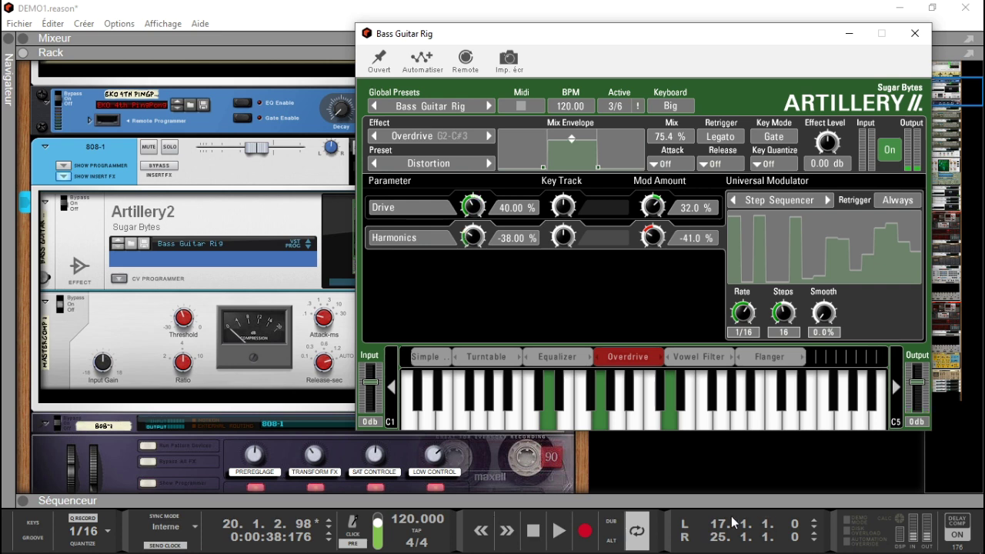
# - Restart playback from the loop start, and set the Overdrive mix to 100 % and the step sequencer's smoothing to 76 %
pyautogui.click(532, 532)
pyautogui.click(560, 531)
pyautogui.click(532, 531)
pyautogui.click(560, 531)
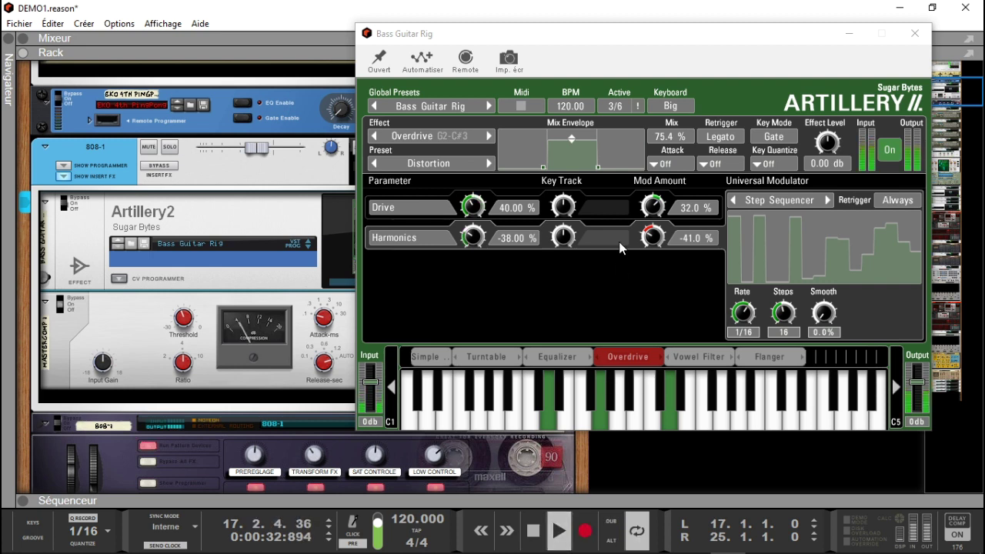
pyautogui.moveTo(572, 139); pyautogui.dragTo(574, 127)
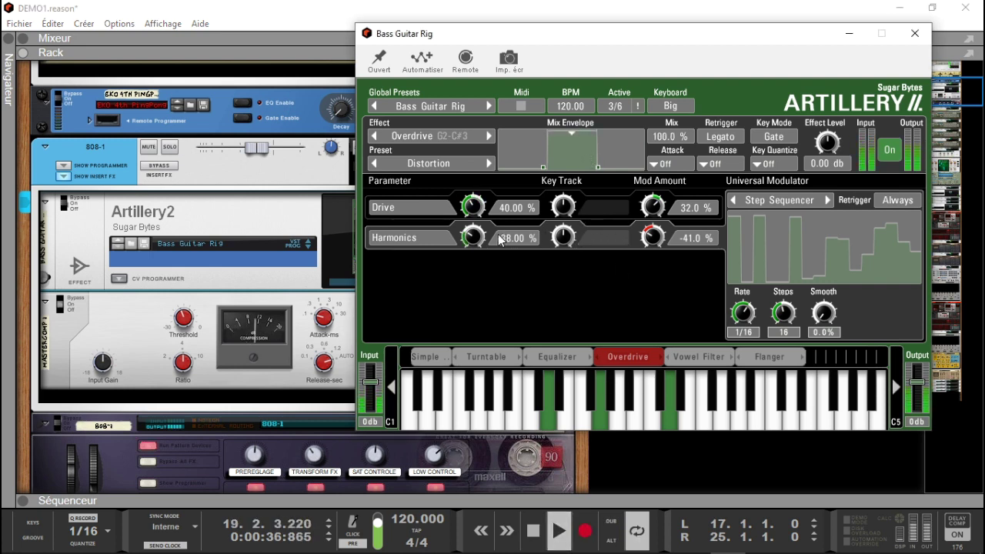
pyautogui.moveTo(823, 312); pyautogui.dragTo(815, 257)
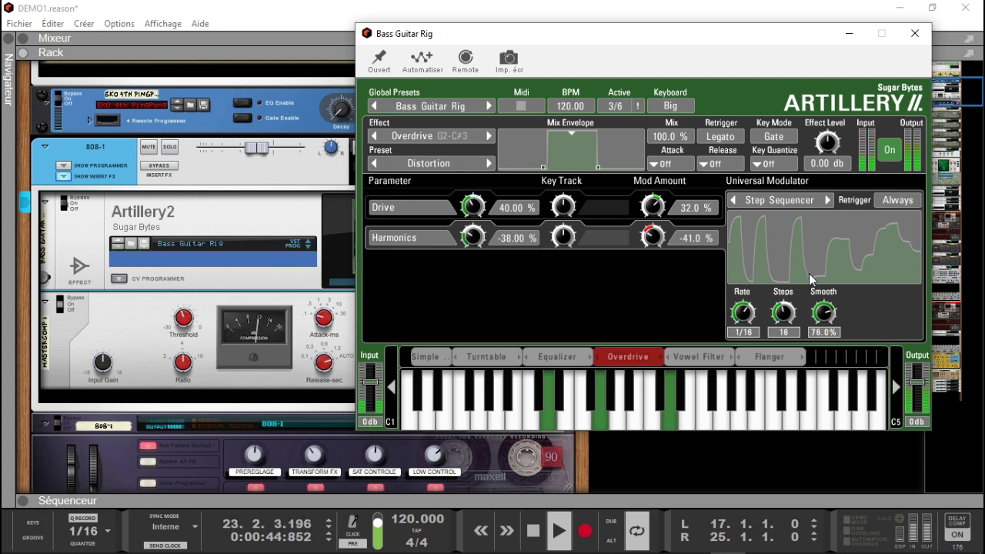
# - Set the Overdrive Harmonics to 52 % and switch the universal modulator to Lfo with a 1/32 rate
pyautogui.moveTo(480, 244); pyautogui.dragTo(481, 208)
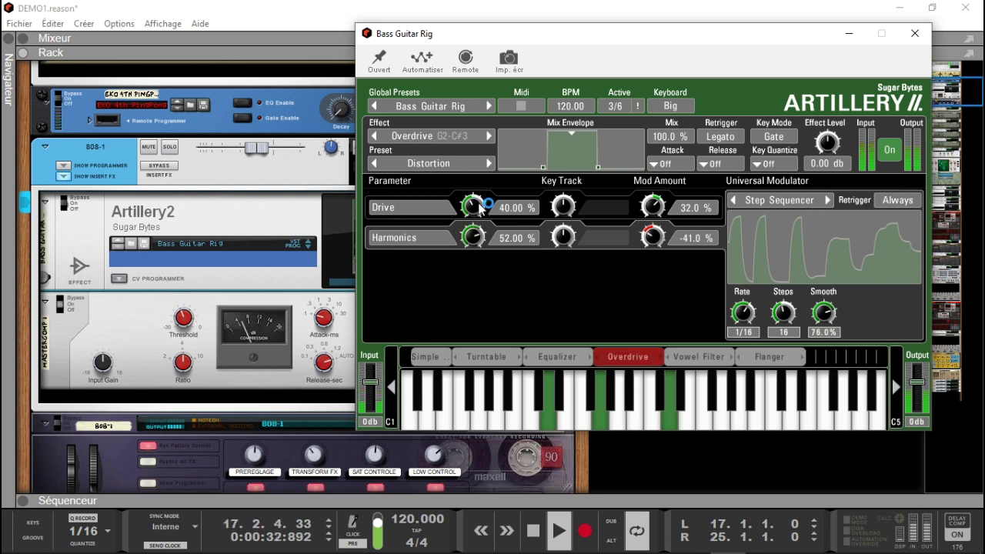
pyautogui.click(477, 208)
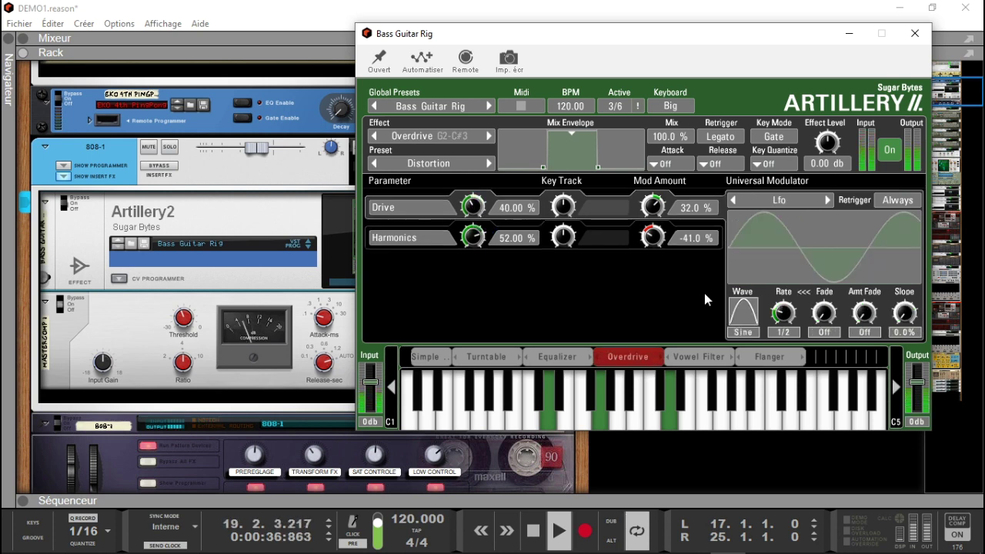
pyautogui.moveTo(786, 321); pyautogui.dragTo(776, 287)
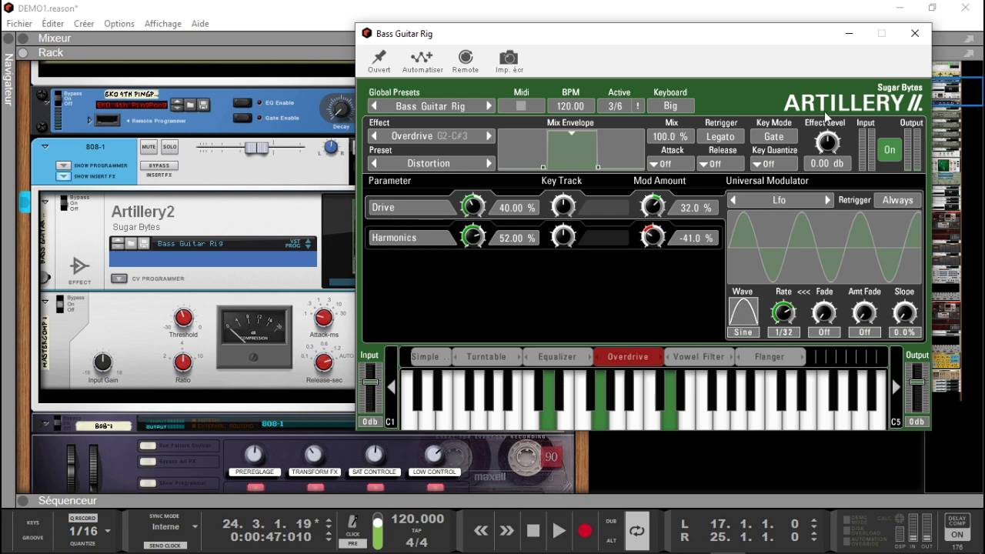
# - Close the Bass Guitar Rig editor, then solo the ABC SPACE BELL mix channel and bypass its insert effects
pyautogui.click(915, 33)
pyautogui.moveTo(959, 90); pyautogui.dragTo(952, 206)
pyautogui.scroll(-2, 952, 206)
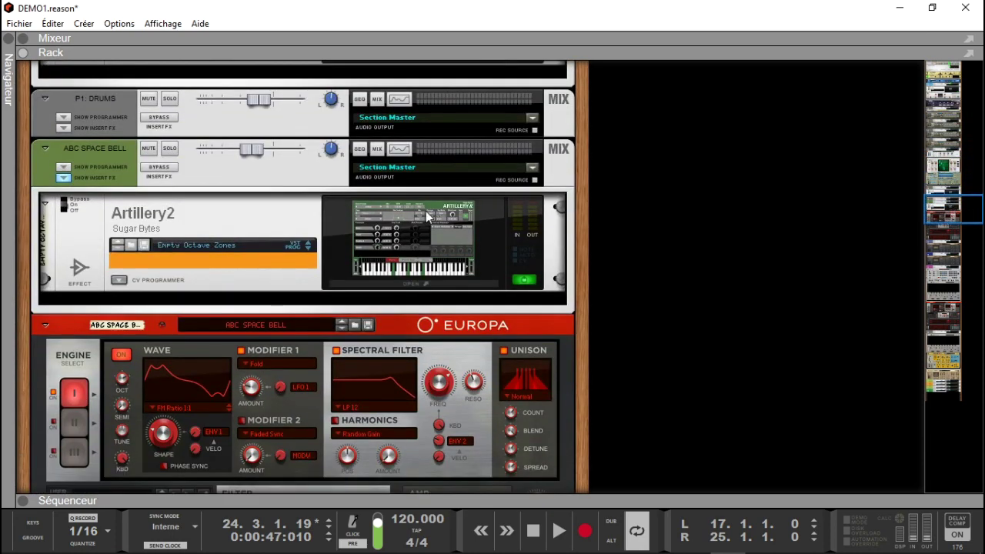
pyautogui.click(169, 150)
pyautogui.click(160, 166)
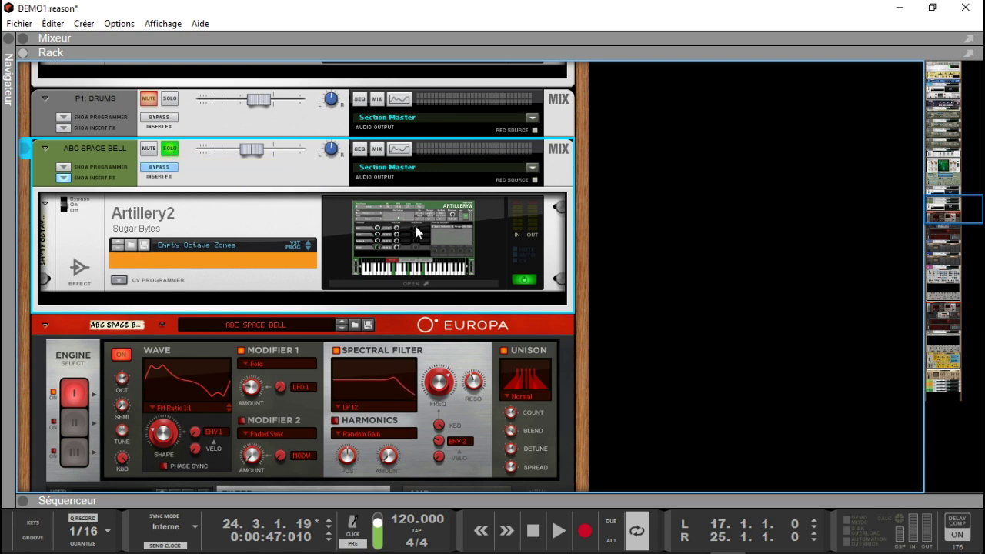
# - Show the sequencer below the rack and select the ABC SPACE BELL track
pyautogui.click(24, 501)
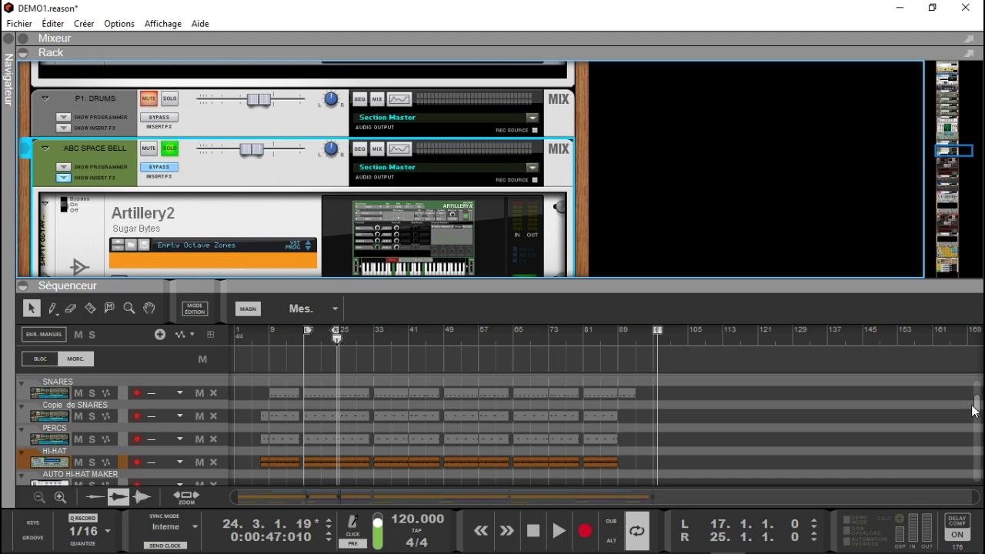
pyautogui.moveTo(977, 407); pyautogui.dragTo(979, 439)
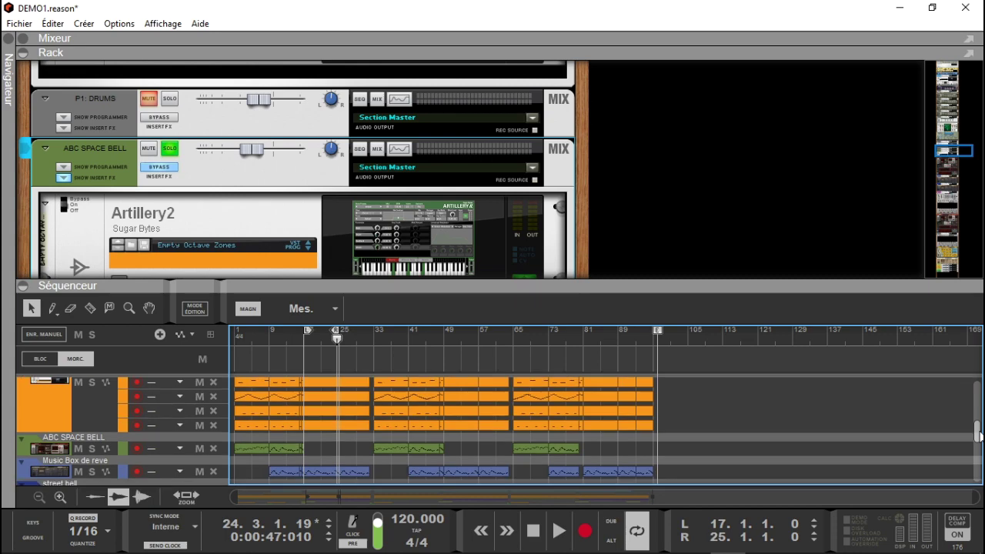
pyautogui.click(56, 448)
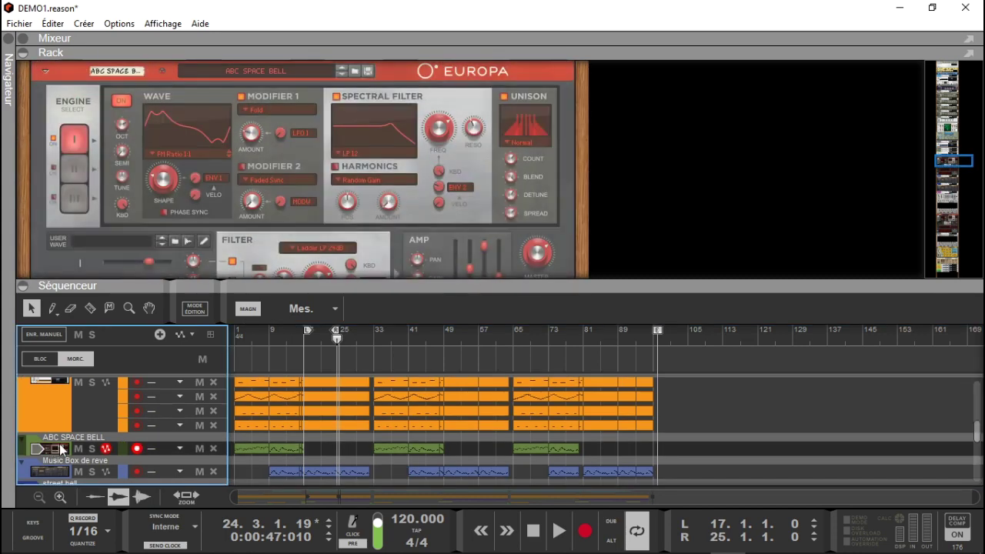
# - Set the loop from bar 1 to bar 17 and play it from the start
pyautogui.press('KP_0')
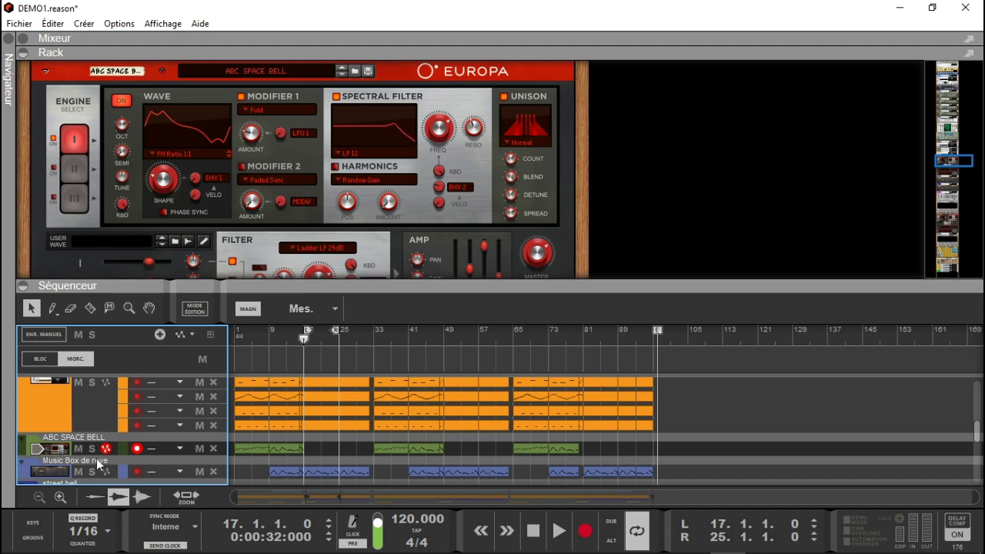
pyautogui.moveTo(307, 330); pyautogui.dragTo(238, 330)
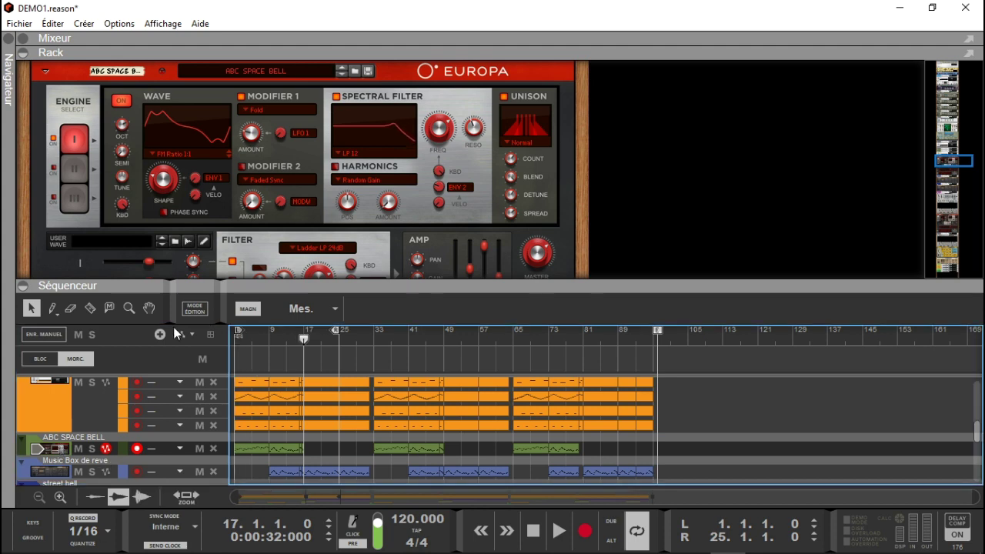
pyautogui.moveTo(336, 332); pyautogui.dragTo(302, 335)
pyautogui.press('KP_0')
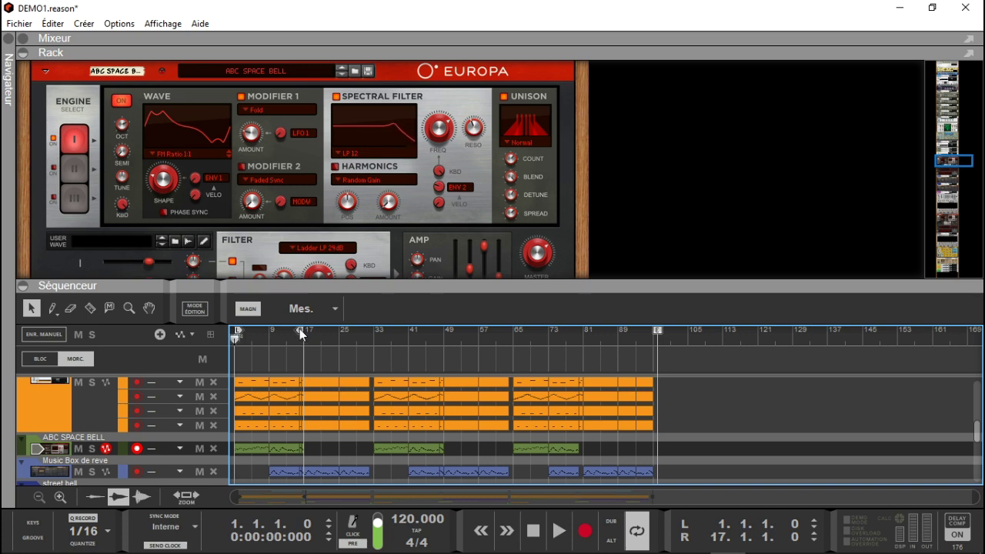
pyautogui.press('space')
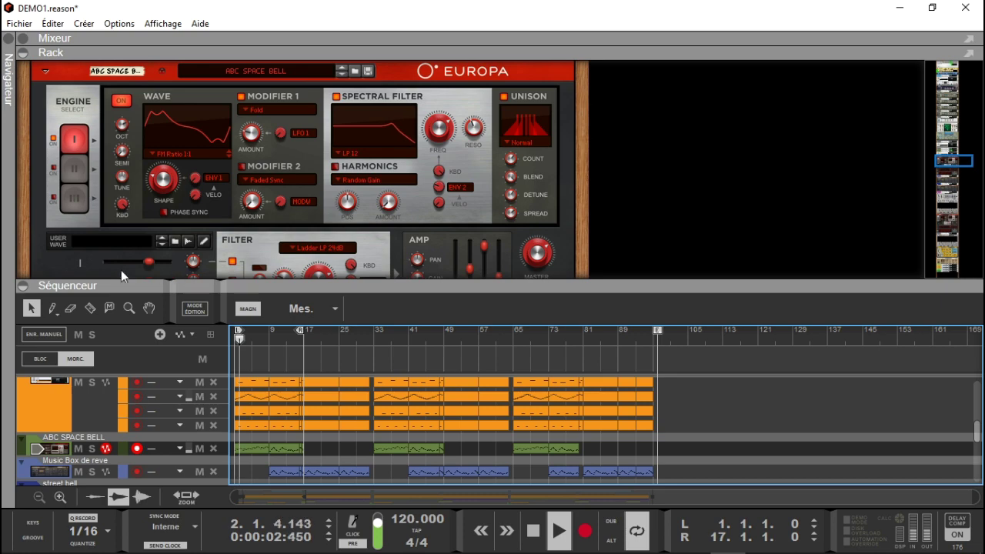
# - Enlarge the rack at the ABC SPACE BELL channel and re-enable its insert effects during playback
pyautogui.click(25, 286)
pyautogui.moveTo(963, 236); pyautogui.dragTo(958, 220)
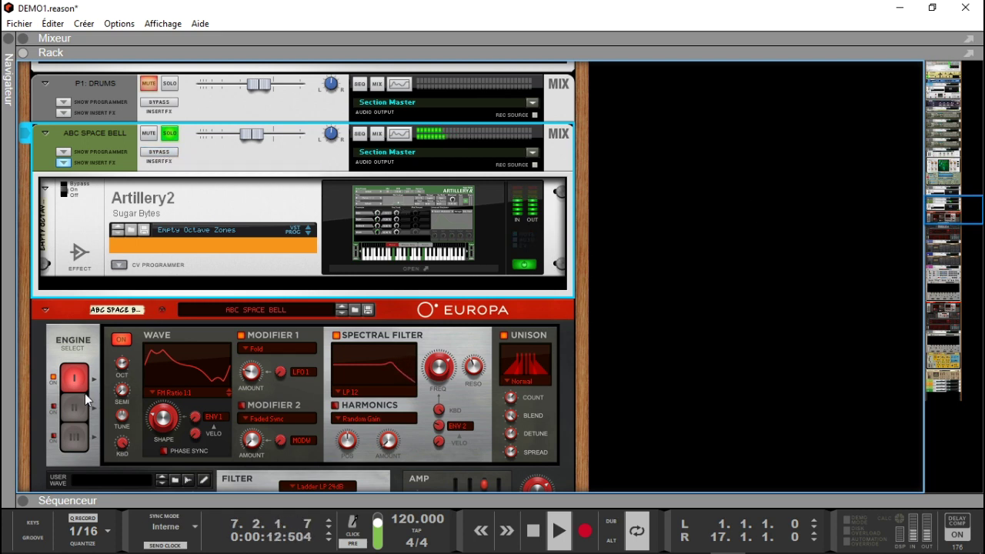
# - Show the Empty Octave Zones track in the sequencer and open its Artillery2 editor, placed clear of the track lanes
pyautogui.click(26, 501)
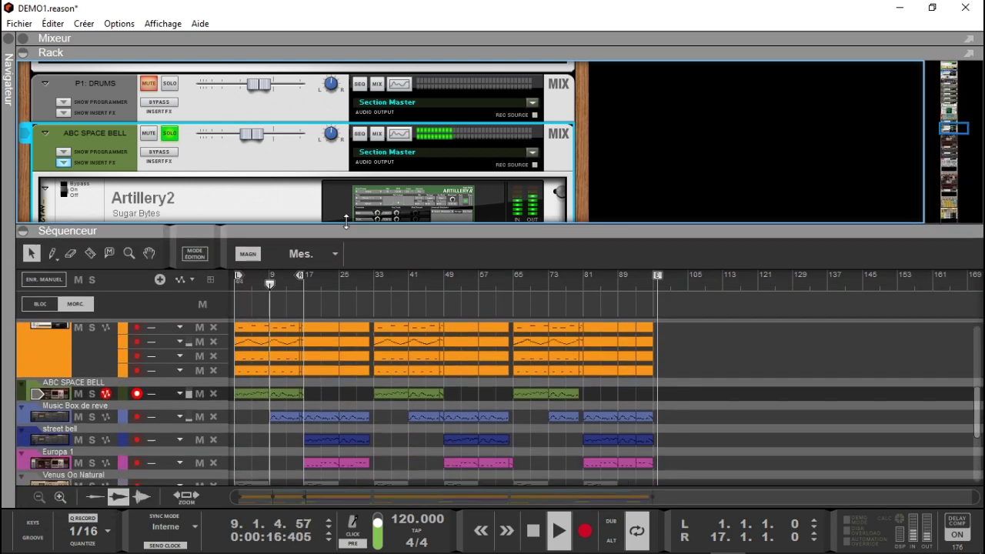
pyautogui.moveTo(979, 414); pyautogui.dragTo(979, 393)
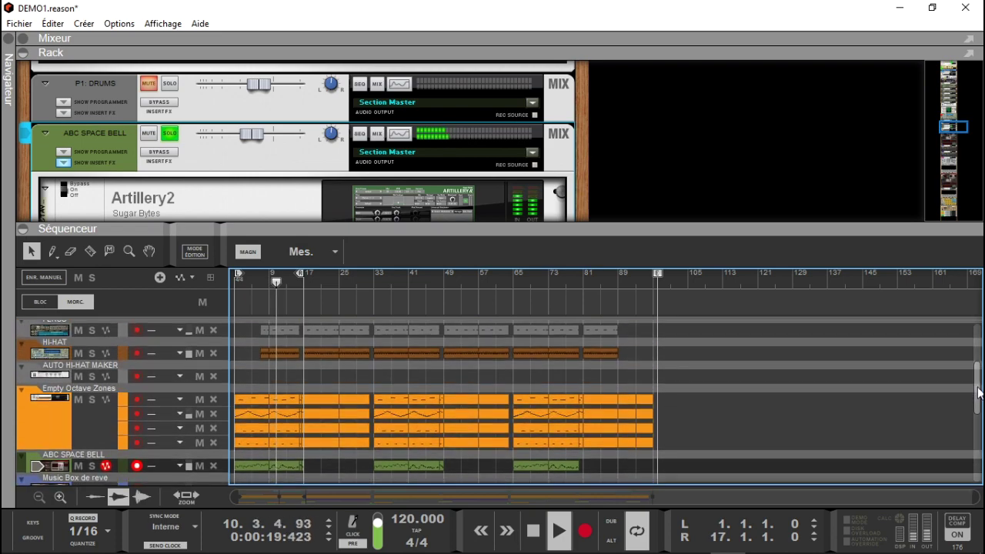
pyautogui.doubleClick(444, 189)
pyautogui.moveTo(821, 27); pyautogui.dragTo(855, 10)
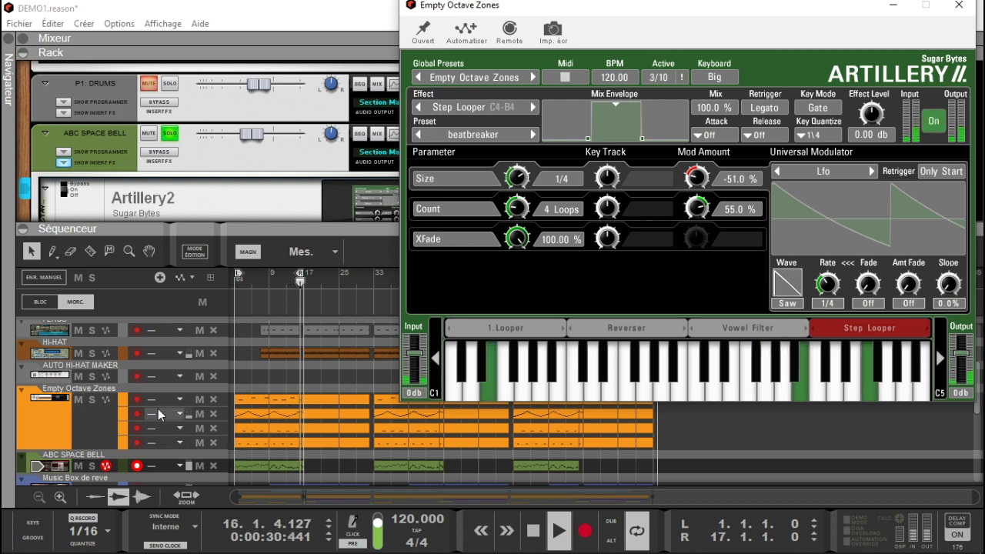
# - Mute the first three note lanes of the Empty Octave Zones track
pyautogui.click(199, 400)
pyautogui.click(199, 413)
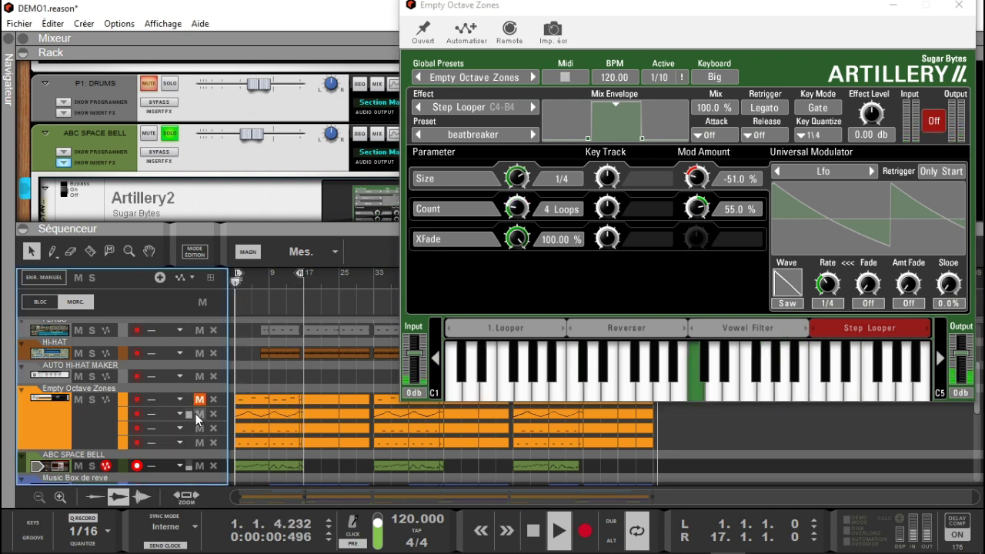
pyautogui.click(200, 428)
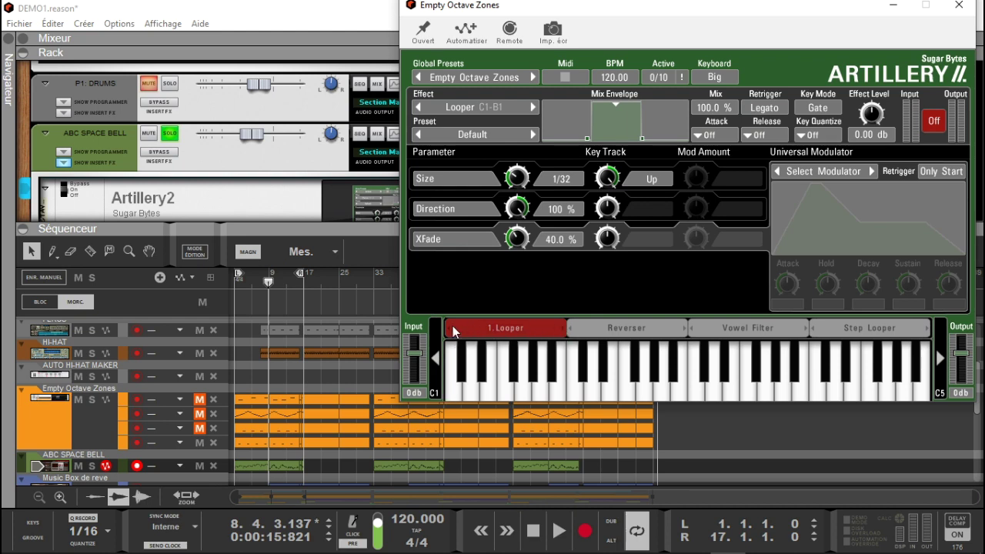
# - Resume playback to listen to the Looper zone with only the fourth note lane of Empty Octave Zones unmuted
pyautogui.click(454, 394)
pyautogui.click(201, 443)
pyautogui.click(199, 444)
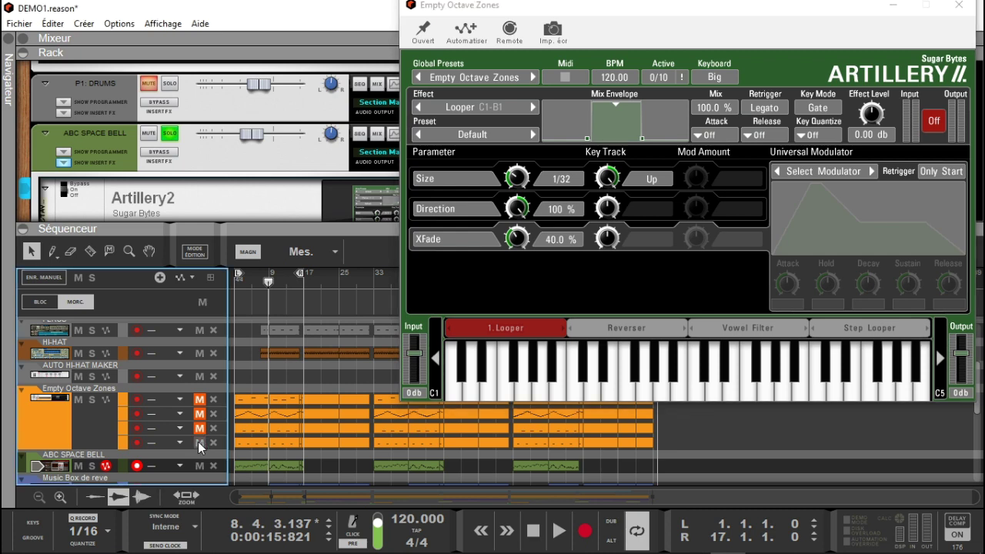
pyautogui.press('space')
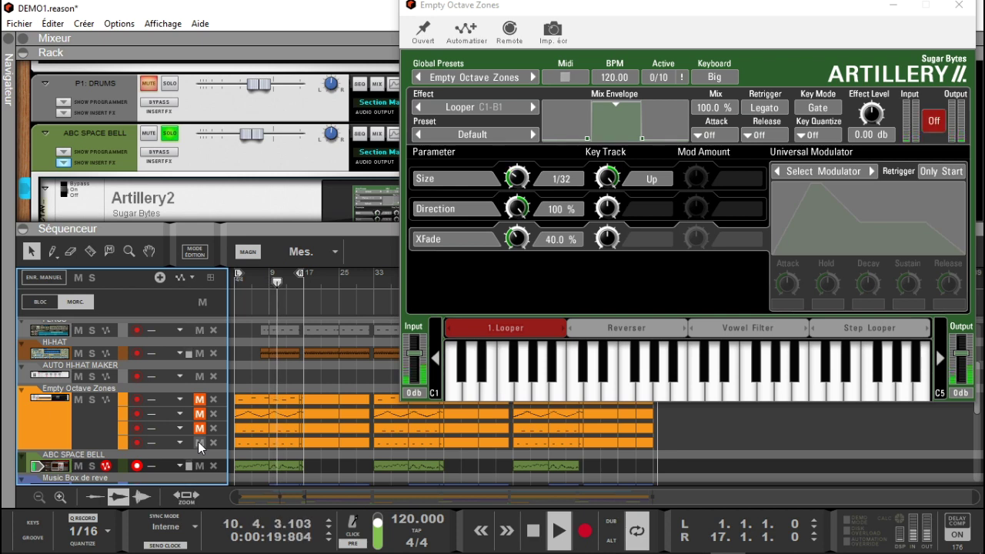
# - Select the Empty Octave Zones track, unmute its third note lane, and restart playback from bar 1
pyautogui.click(44, 401)
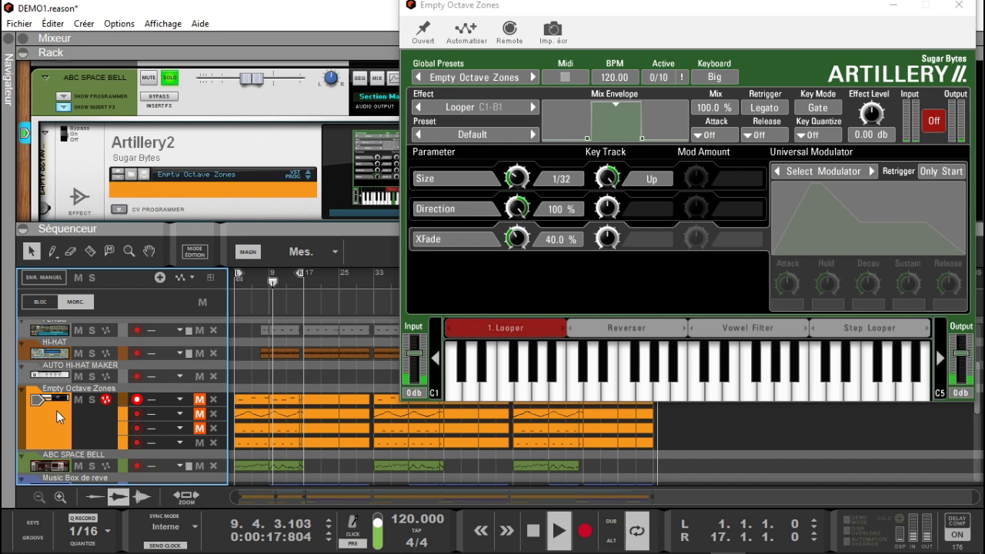
pyautogui.press('space')
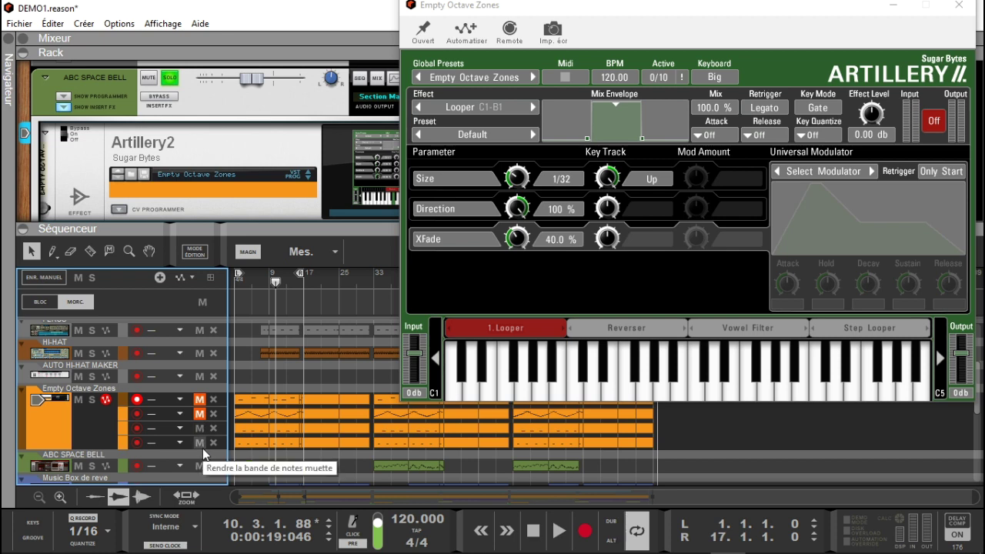
pyautogui.press('Home')
pyautogui.press('space')
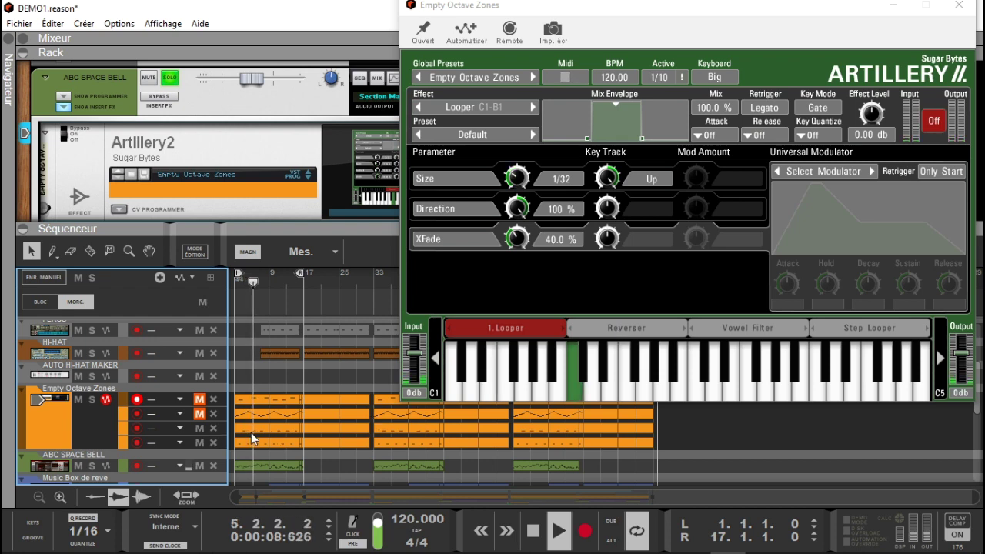
# - Mute the fourth note lane of Empty Octave Zones and display the Reverser effect's settings
pyautogui.click(199, 413)
pyautogui.click(199, 443)
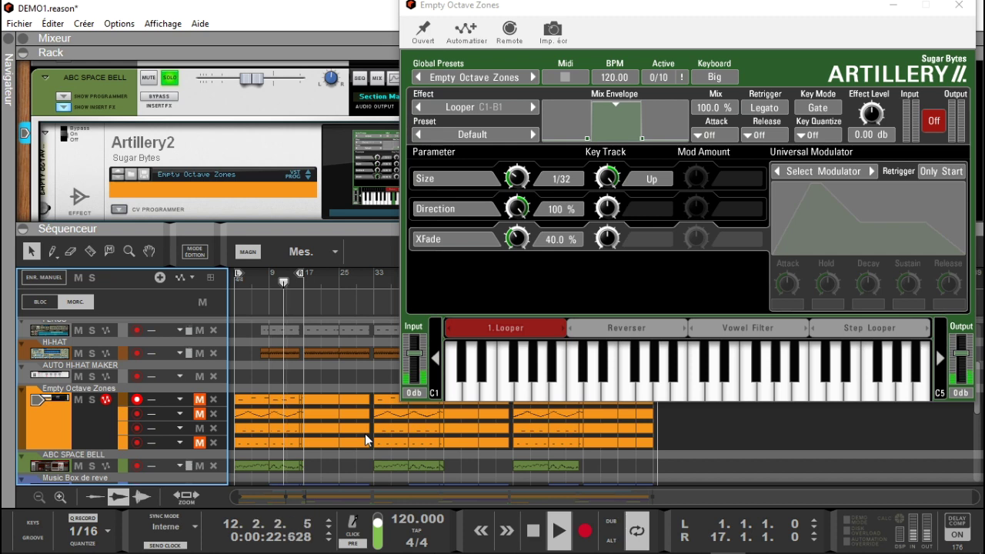
pyautogui.click(613, 333)
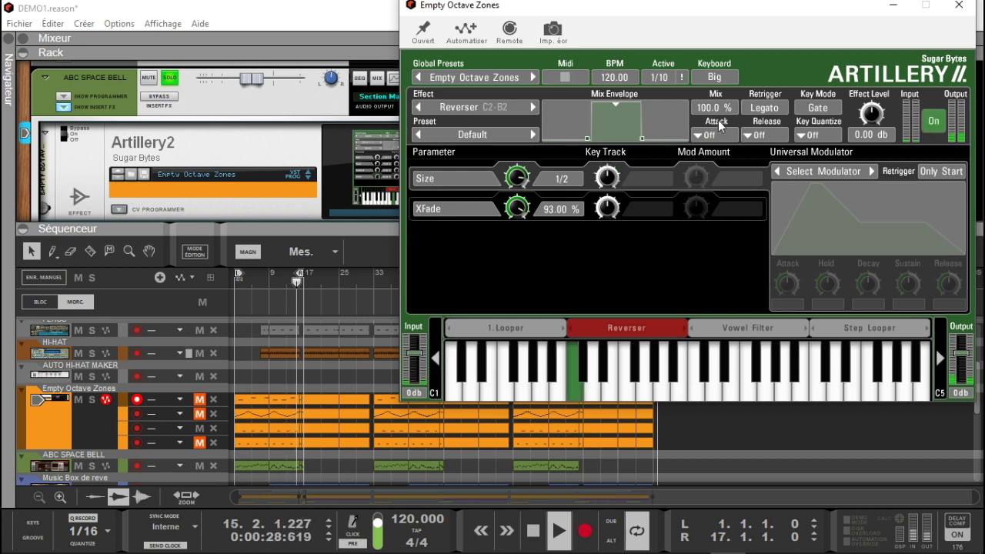
# - Shape the Reverser's mix envelope with a 1/16T attack and a 1/32P release
pyautogui.click(933, 125)
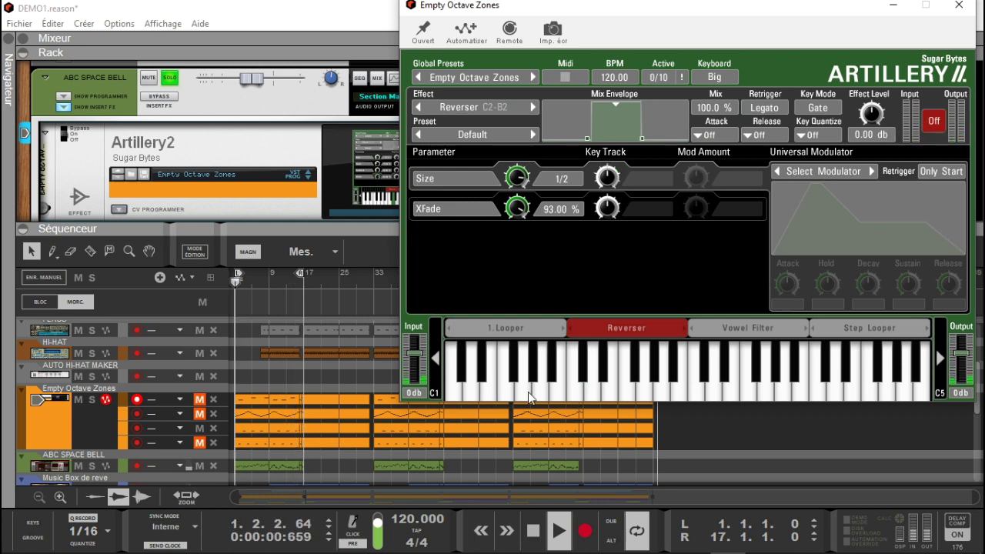
pyautogui.moveTo(589, 136); pyautogui.dragTo(576, 125)
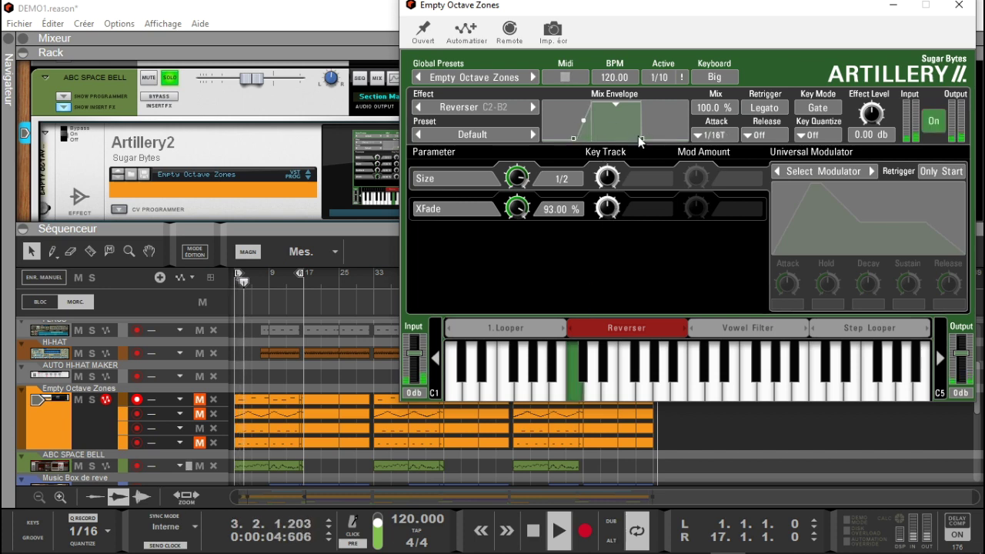
pyautogui.moveTo(640, 139); pyautogui.dragTo(658, 133)
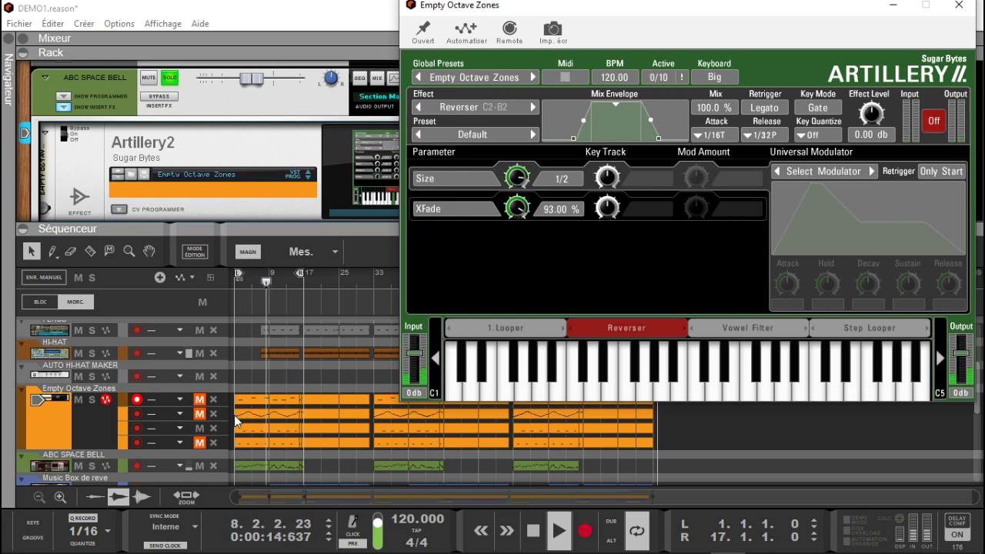
# - Unmute the fourth note lane to hear it together with the Reverser lane, and mute it again
pyautogui.click(202, 443)
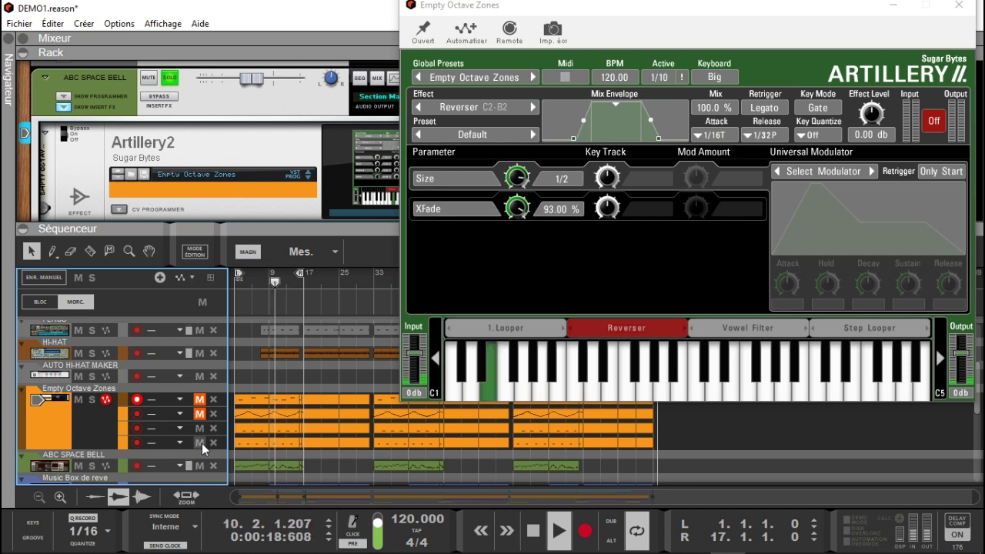
pyautogui.click(199, 444)
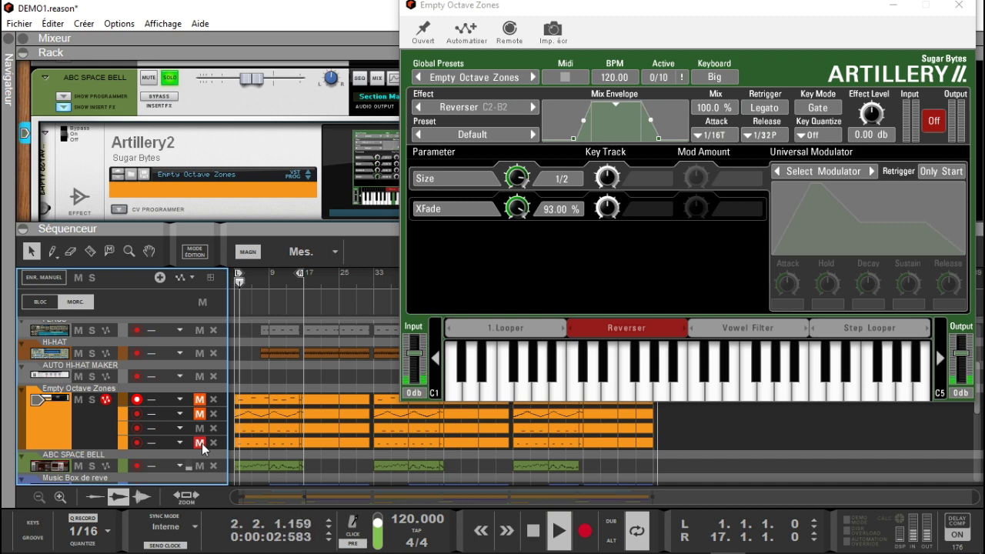
# - Stop playback and set the loop to run from bar 17 to bar 32
pyautogui.press('space')
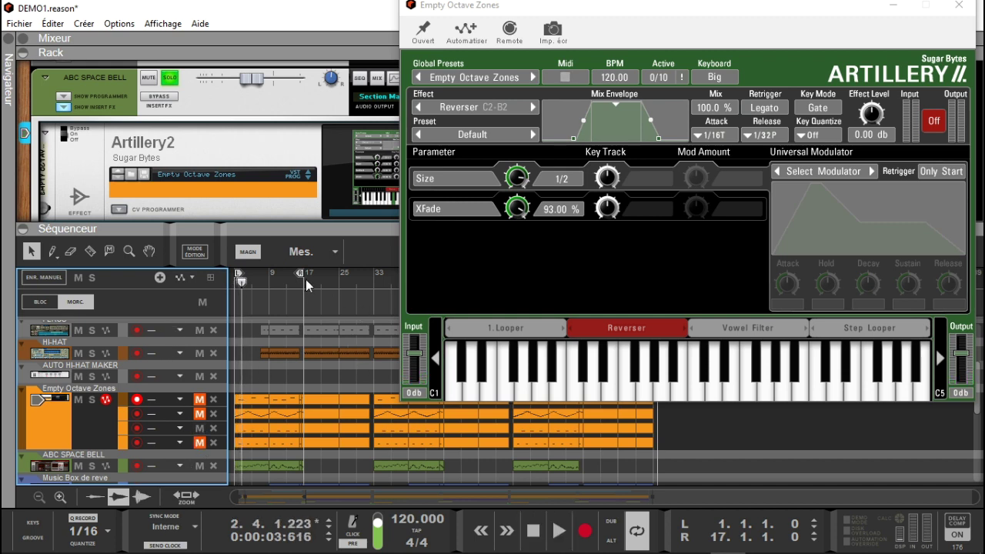
pyautogui.moveTo(305, 278); pyautogui.dragTo(369, 287)
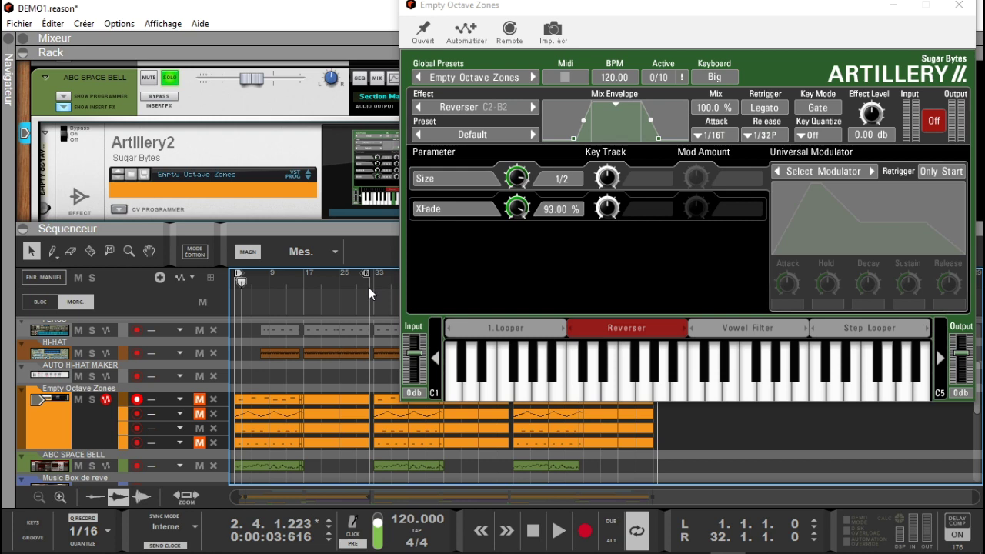
pyautogui.moveTo(240, 277)
pyautogui.mouseDown()
pyautogui.moveTo(322, 274)
pyautogui.moveTo(313, 280)
pyautogui.mouseUp()
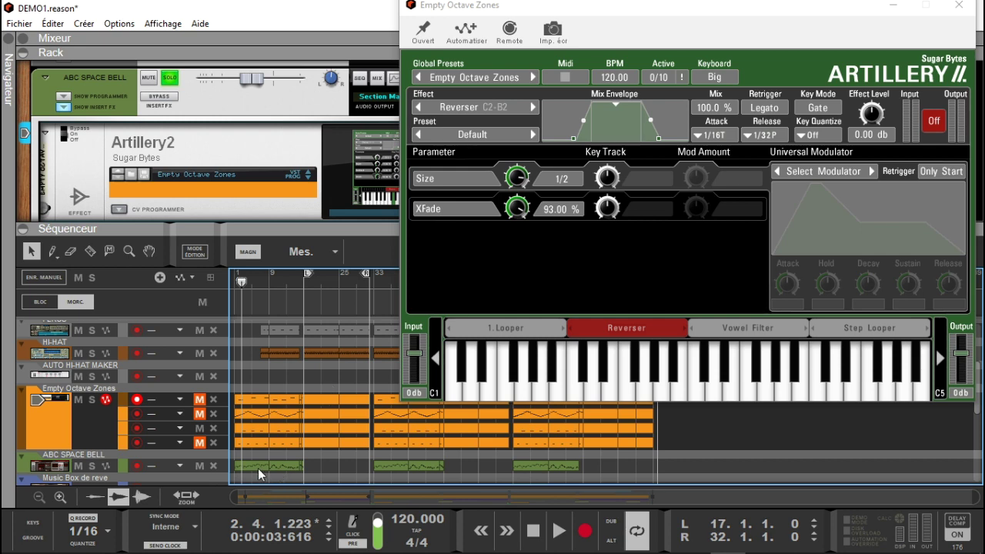
# - Copy the opening ABC SPACE BELL clips to bar 17 and play the loop from its start
pyautogui.moveTo(323, 468); pyautogui.dragTo(237, 470)
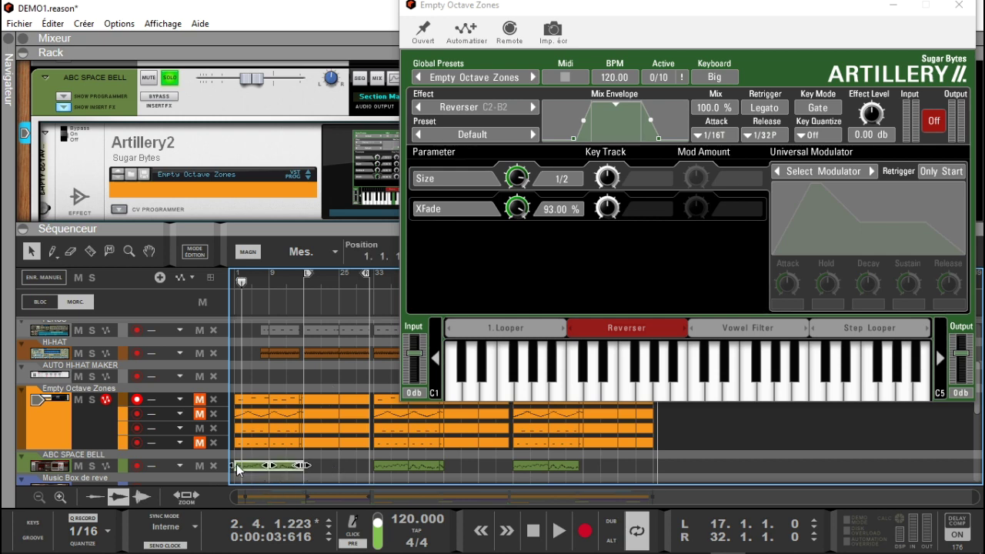
pyautogui.press('KP_1')
pyautogui.hotkey('ctrl', 'v')
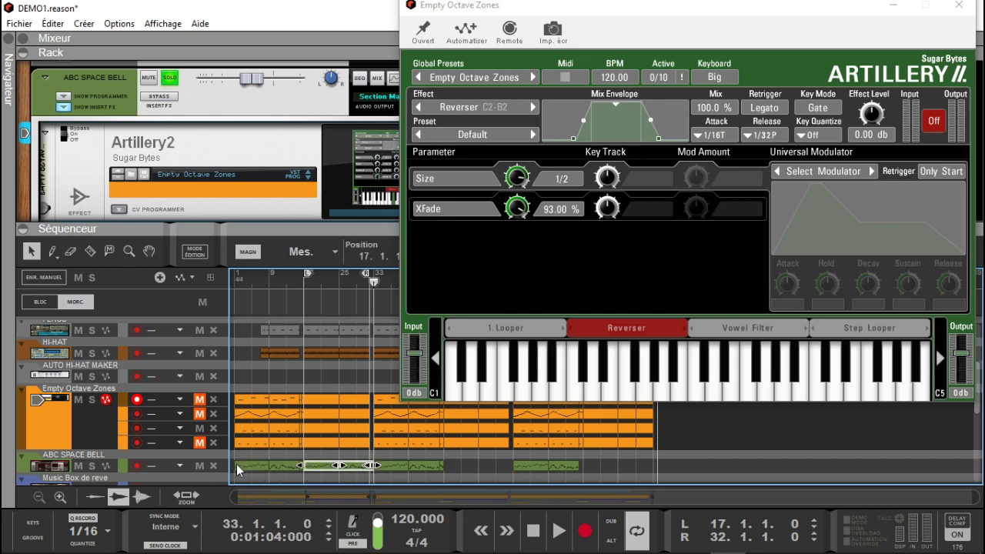
pyautogui.press('KP_1')
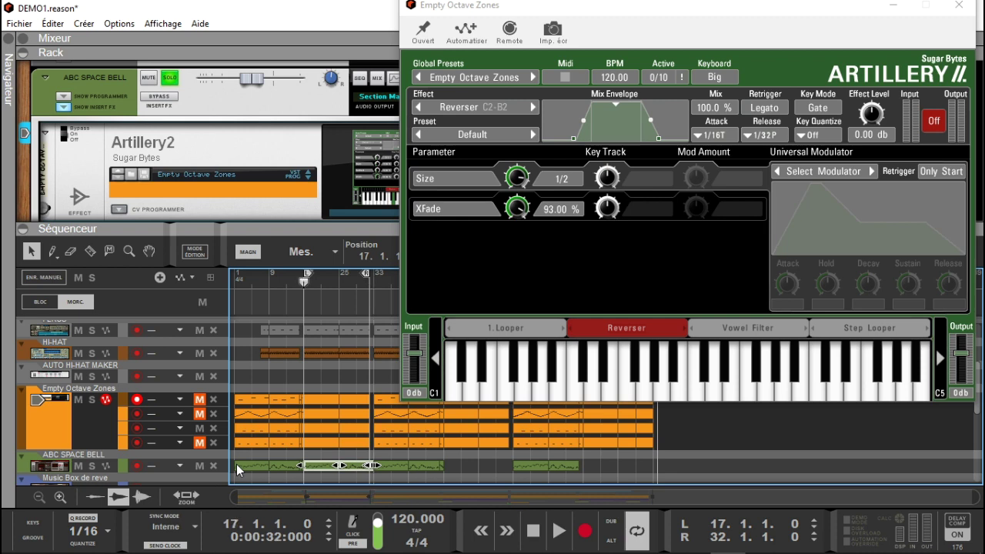
pyautogui.press('space')
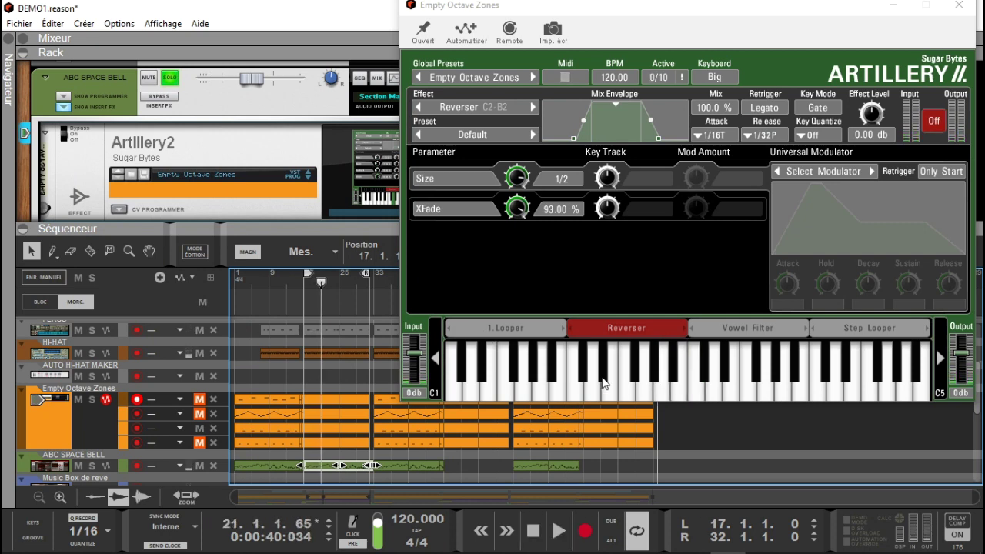
# - Display the Vowel Filter effect's settings and resume playback
pyautogui.click(710, 328)
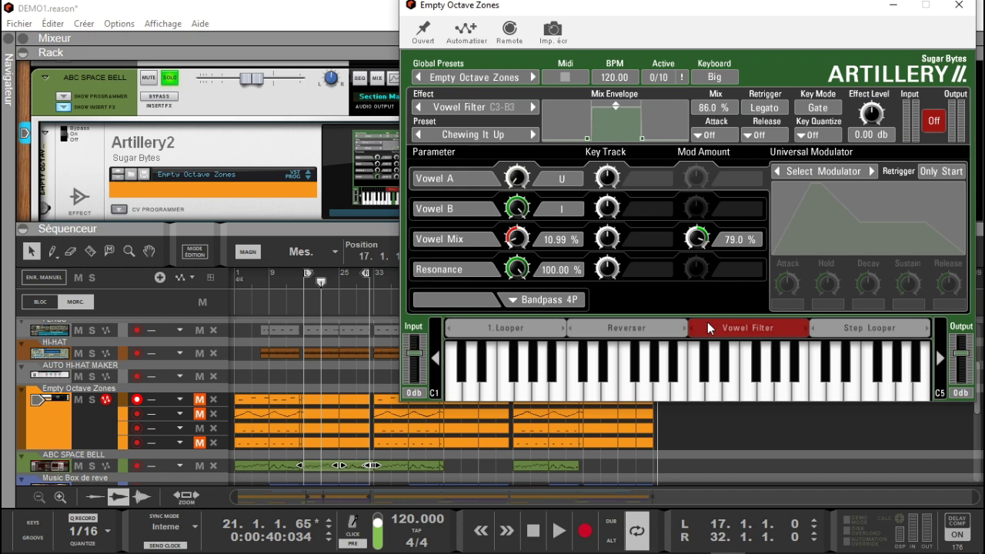
pyautogui.press('KP_0')
pyautogui.press('space')
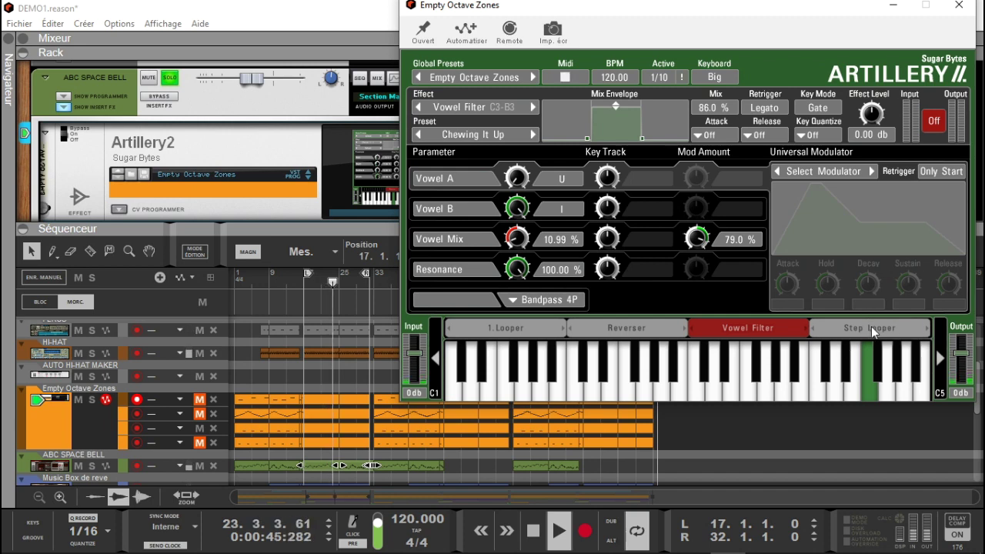
# - In the Step Looper effect, set the LFO rate to 1/32 and the Size mod amount to -53 %
pyautogui.click(854, 330)
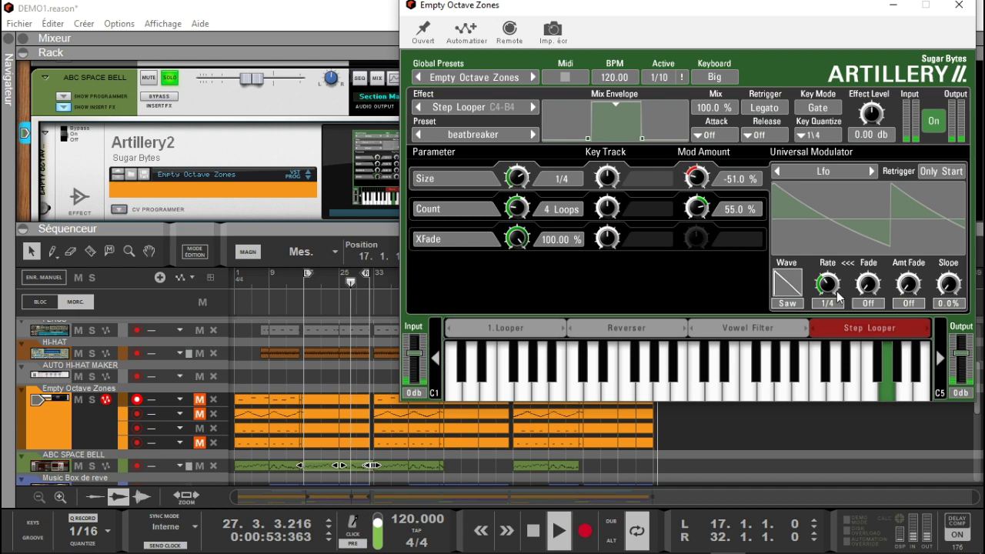
pyautogui.moveTo(828, 286); pyautogui.dragTo(823, 264)
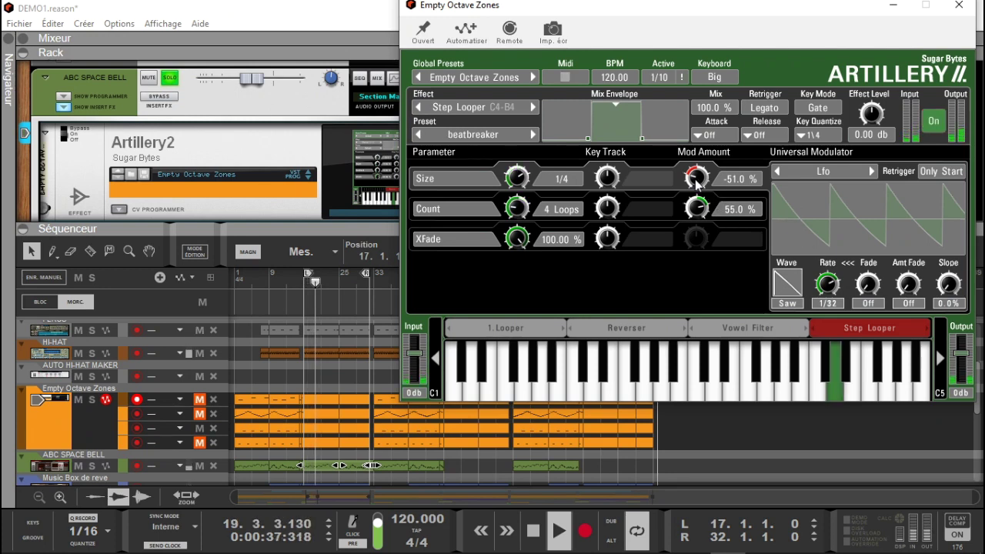
pyautogui.moveTo(697, 178); pyautogui.dragTo(690, 183)
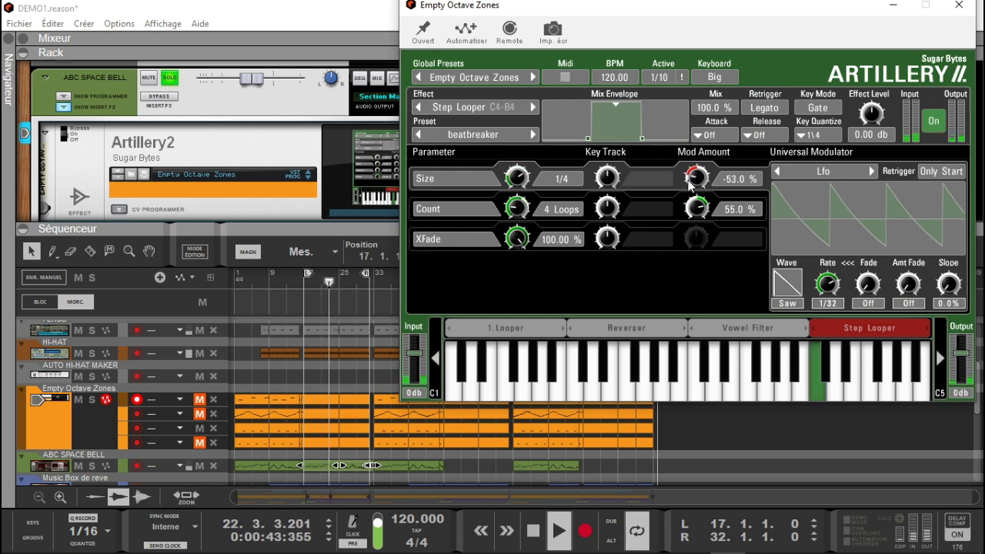
# - Set the Step Looper's Size to 1/8T with its key tracking off
pyautogui.click(605, 178)
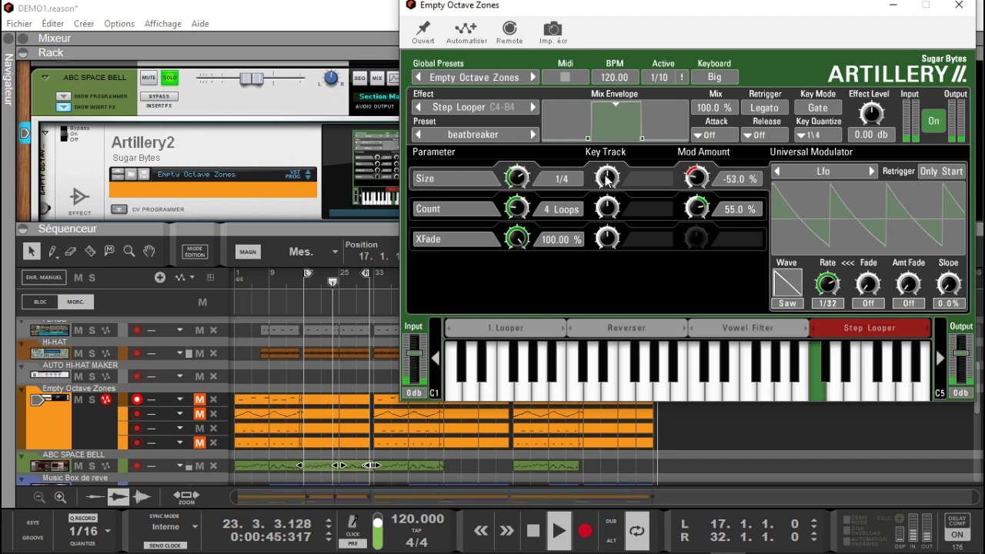
pyautogui.moveTo(516, 178); pyautogui.dragTo(527, 199)
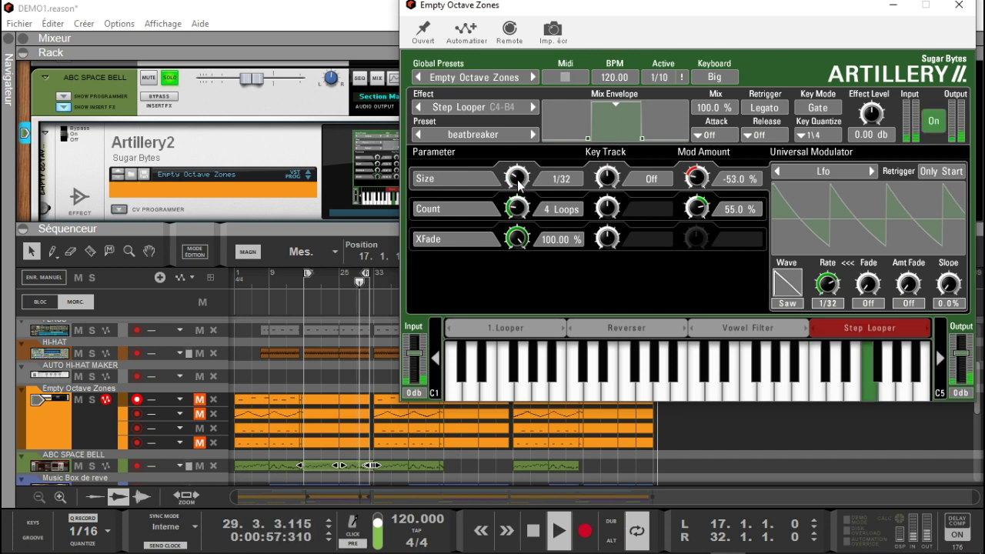
pyautogui.moveTo(519, 181); pyautogui.dragTo(518, 178)
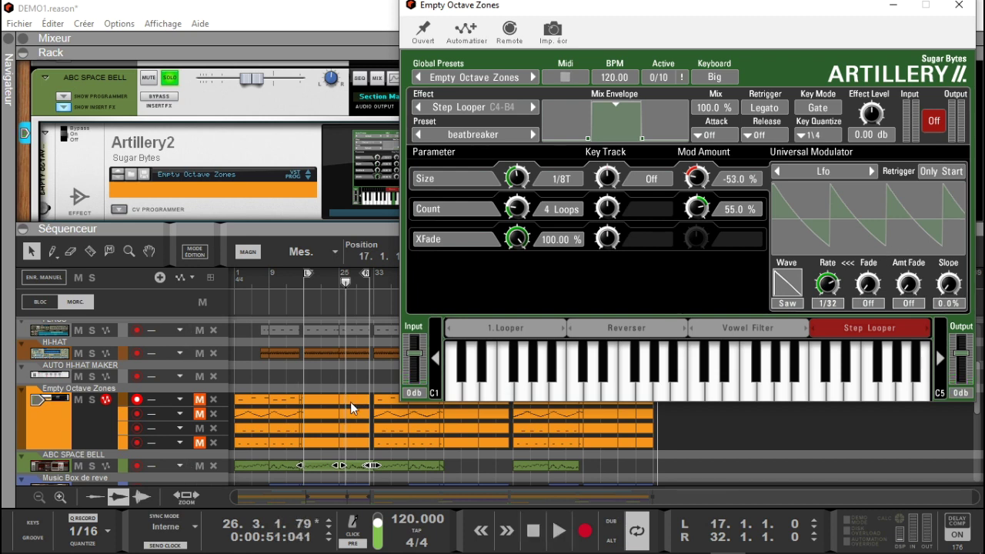
# - Set the loop to bars 1 to 17, return to its start, and unmute all the muted Empty Octave Zones note lanes
pyautogui.moveTo(312, 276); pyautogui.dragTo(193, 271)
pyautogui.moveTo(364, 277); pyautogui.dragTo(300, 275)
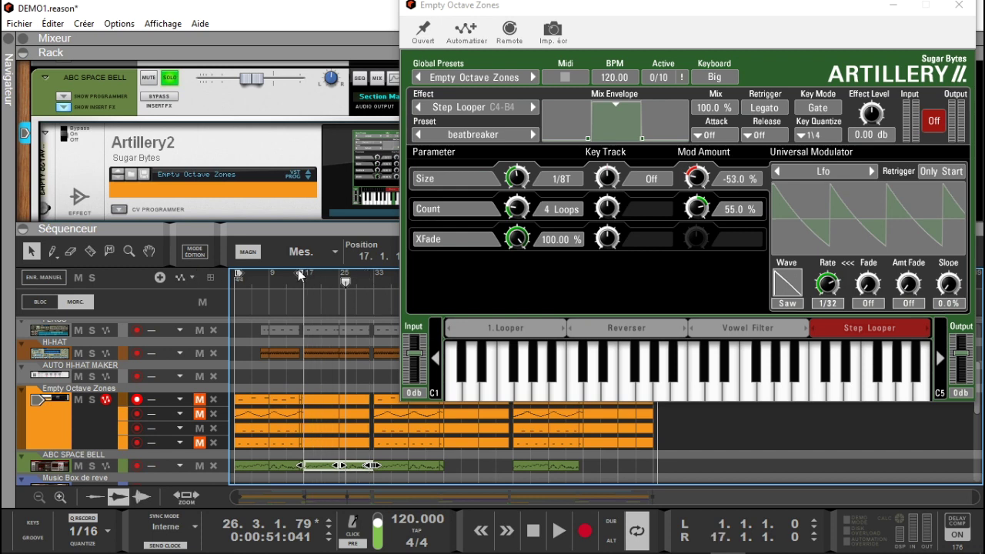
pyautogui.press('KP_0')
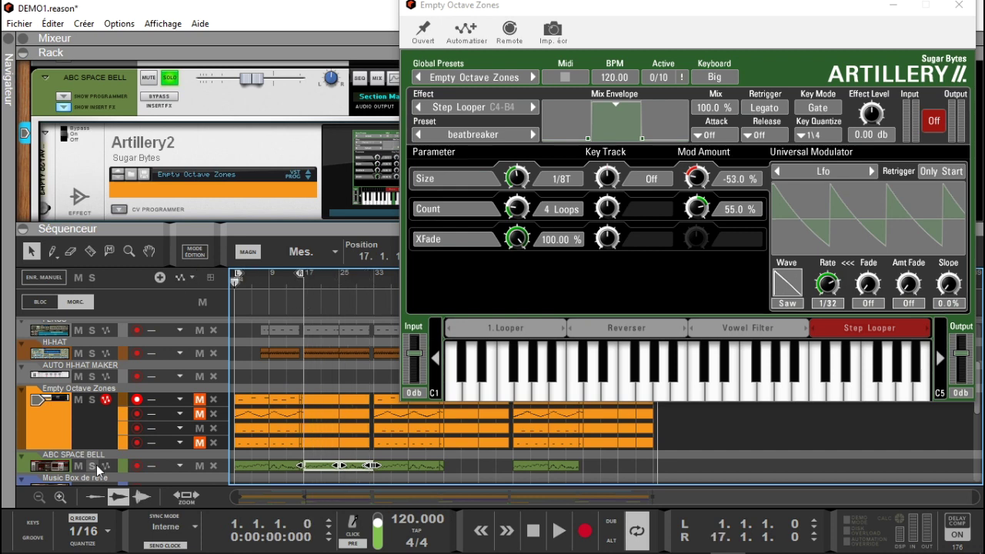
pyautogui.click(199, 414)
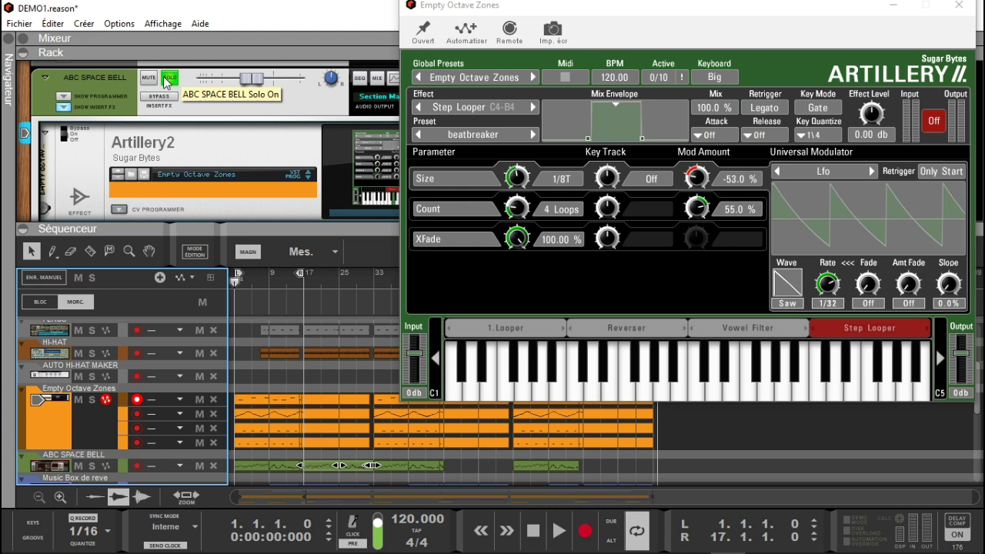
# - Play the loop and set the Step Looper's Size to 1/8 and its LFO rate to 1/8
pyautogui.press('space')
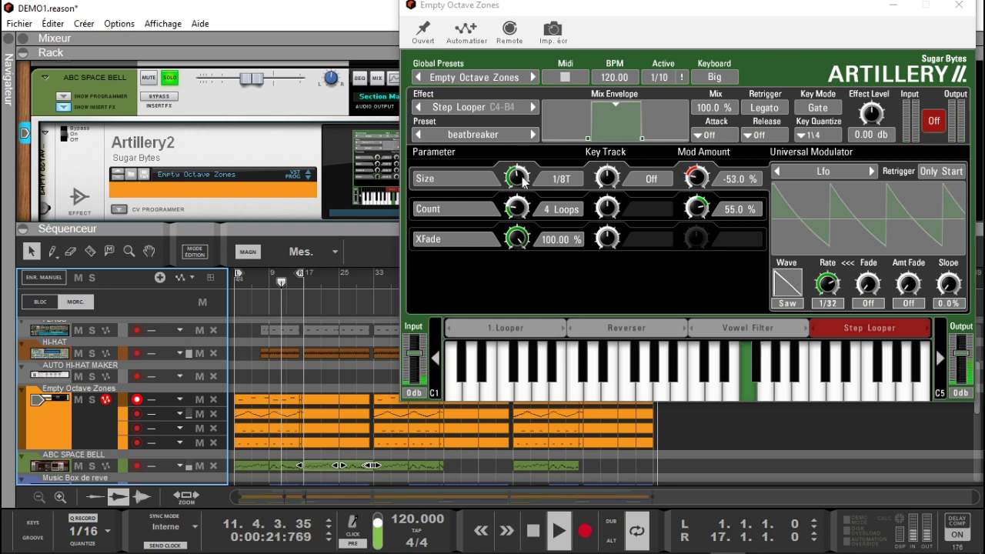
pyautogui.moveTo(520, 174)
pyautogui.mouseDown()
pyautogui.moveTo(523, 185)
pyautogui.moveTo(523, 176)
pyautogui.mouseUp()
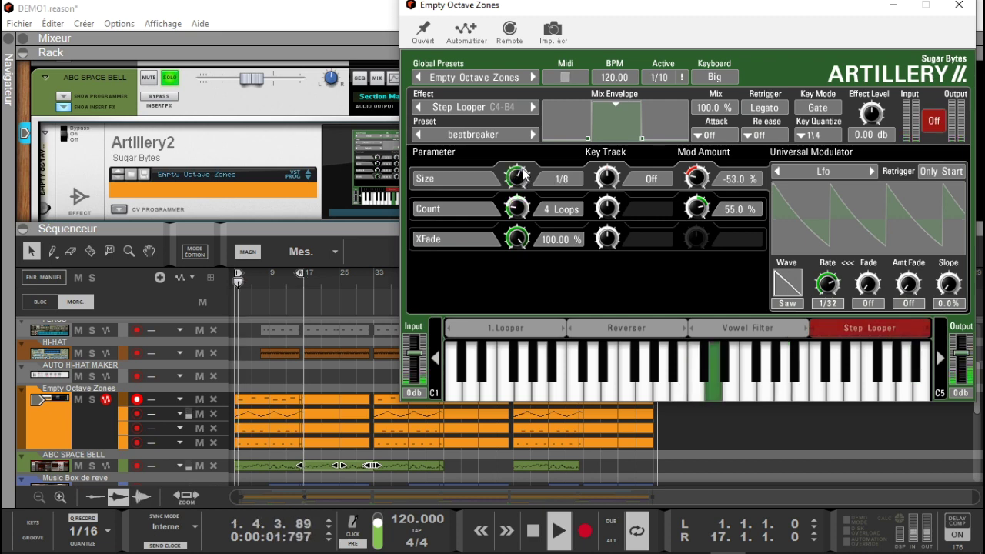
pyautogui.moveTo(831, 295); pyautogui.dragTo(831, 306)
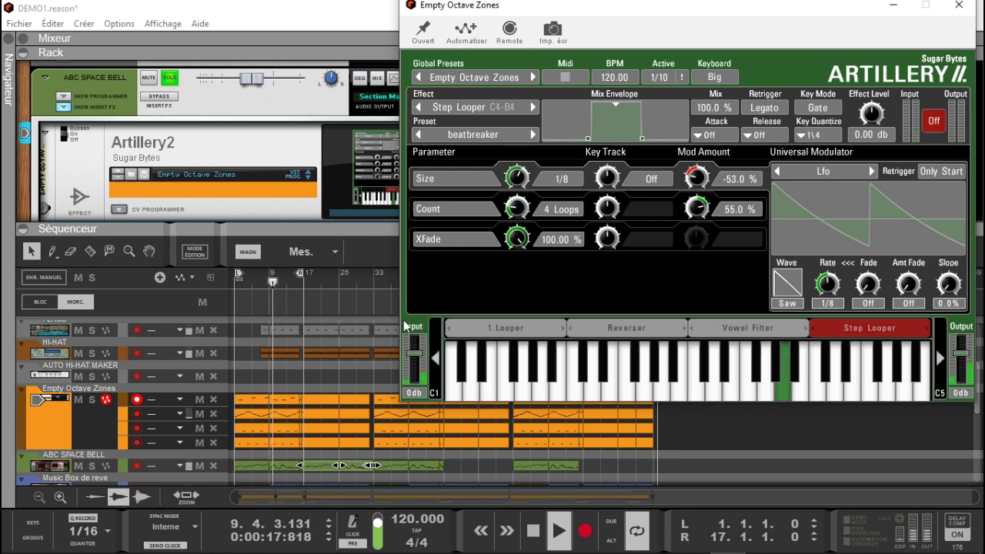
# - Turn off solo on the ABC SPACE BELL channel and resume playback to hear the full mix
pyautogui.press('space')
pyautogui.click(168, 78)
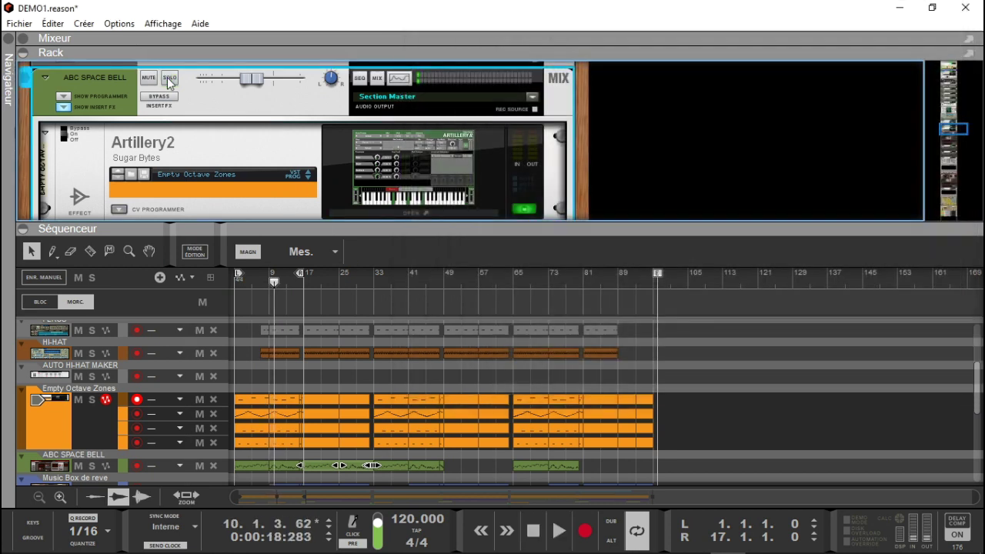
pyautogui.press('space')
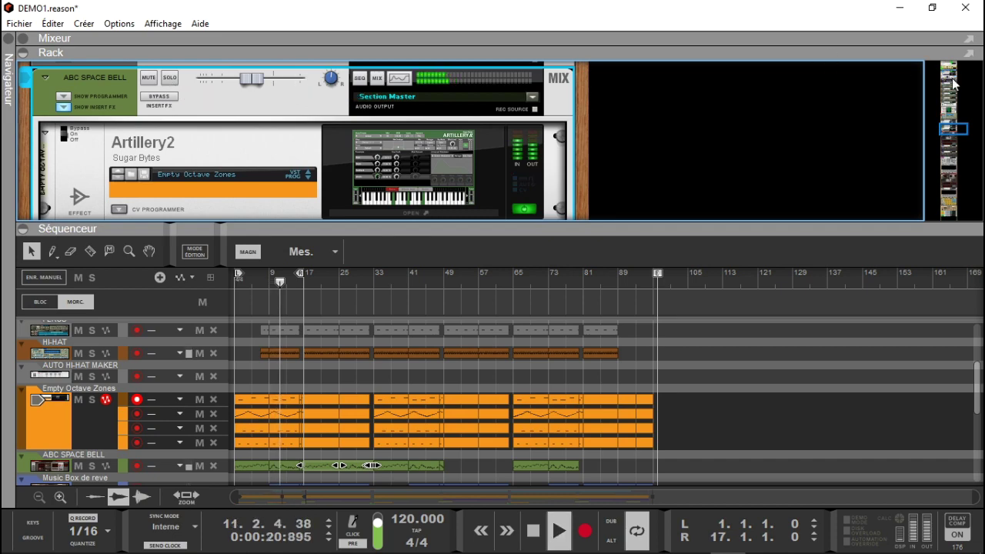
# - Open the Bass Guitar Rig Artillery2 in the rack, lower its Overdrive mix to 45.6 %, and close it
pyautogui.click(949, 115)
pyautogui.moveTo(949, 115); pyautogui.dragTo(940, 75)
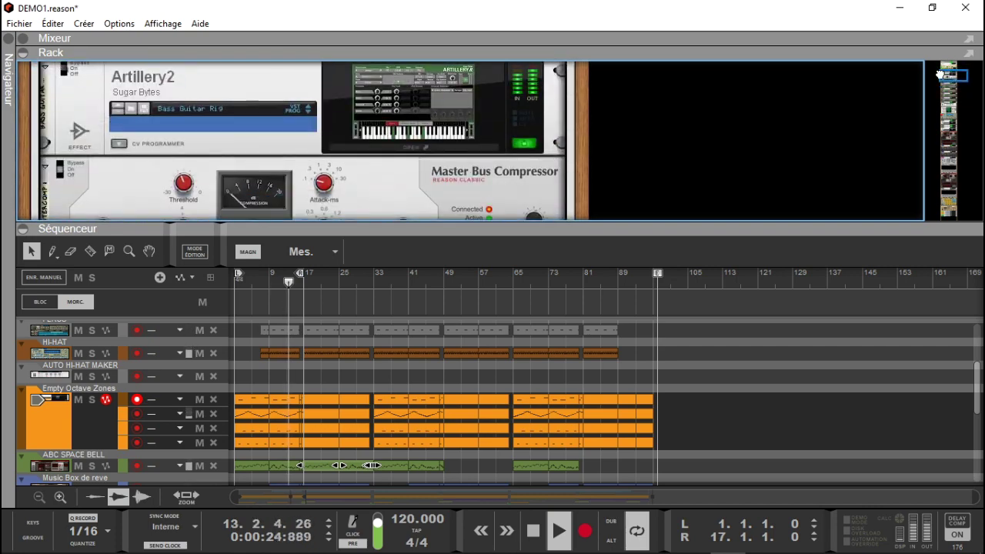
pyautogui.click(414, 146)
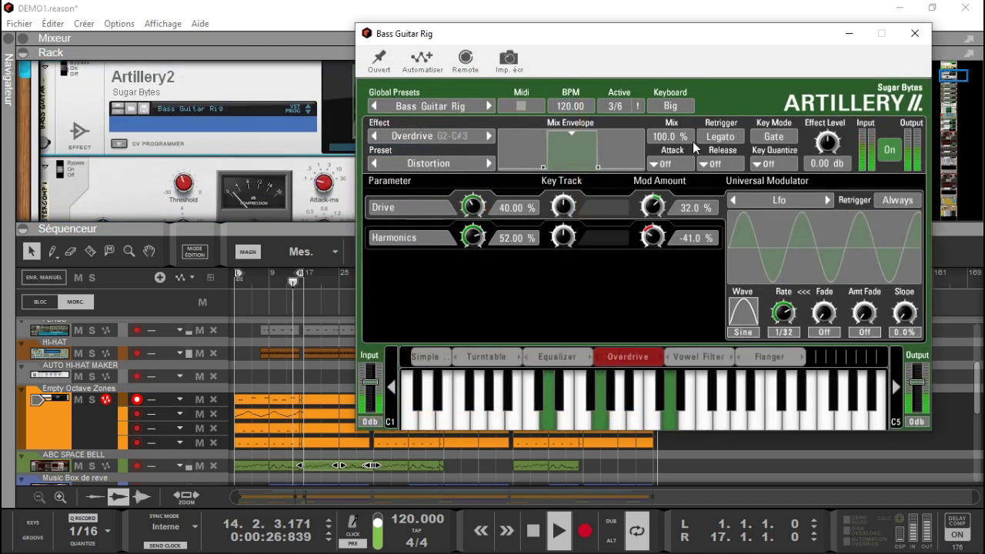
pyautogui.moveTo(572, 133); pyautogui.dragTo(572, 151)
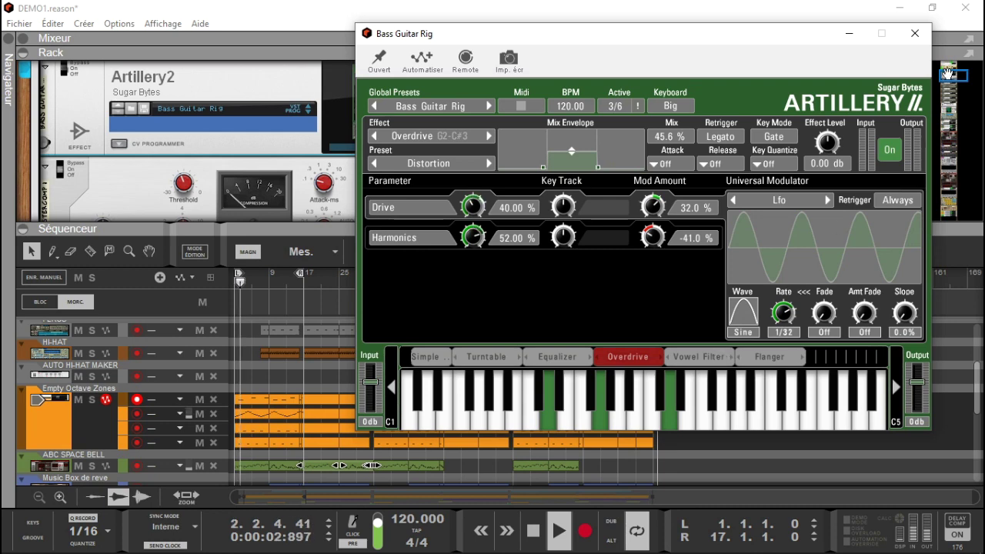
pyautogui.click(915, 34)
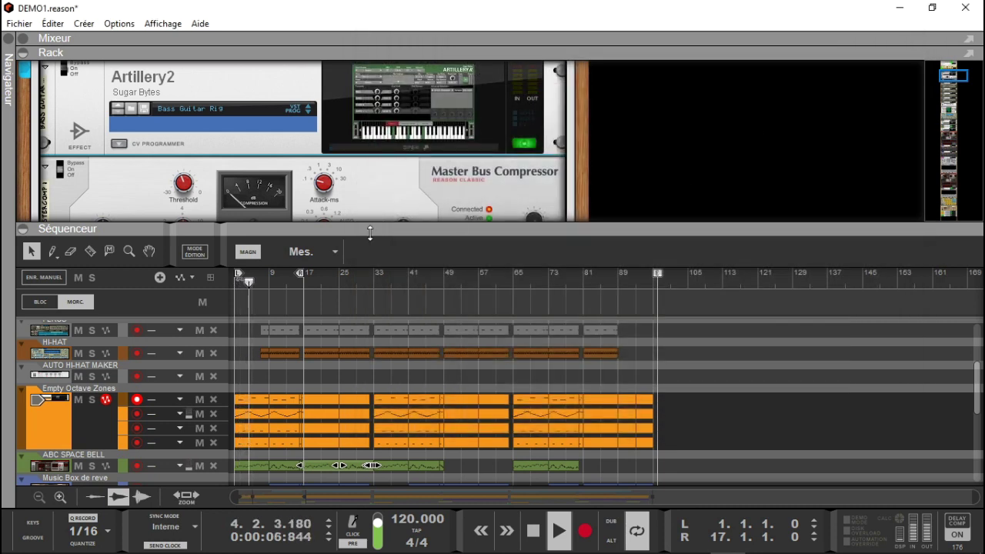
# - Extend the loop end to bar 97 and bypass the insert effects of the ABC SPACE BELL channel
pyautogui.moveTo(301, 275)
pyautogui.mouseDown()
pyautogui.moveTo(662, 289)
pyautogui.moveTo(650, 291)
pyautogui.mouseUp()
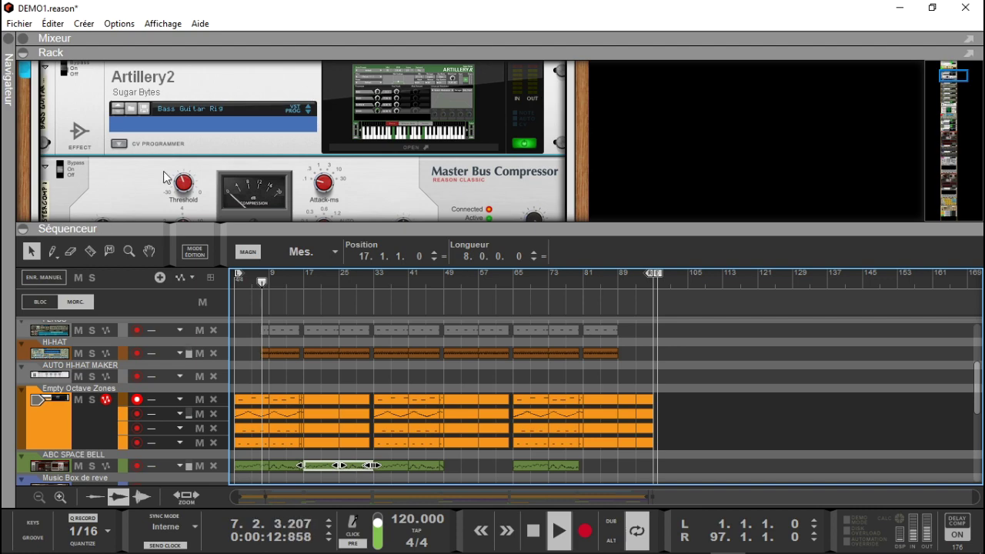
pyautogui.moveTo(951, 73); pyautogui.dragTo(952, 130)
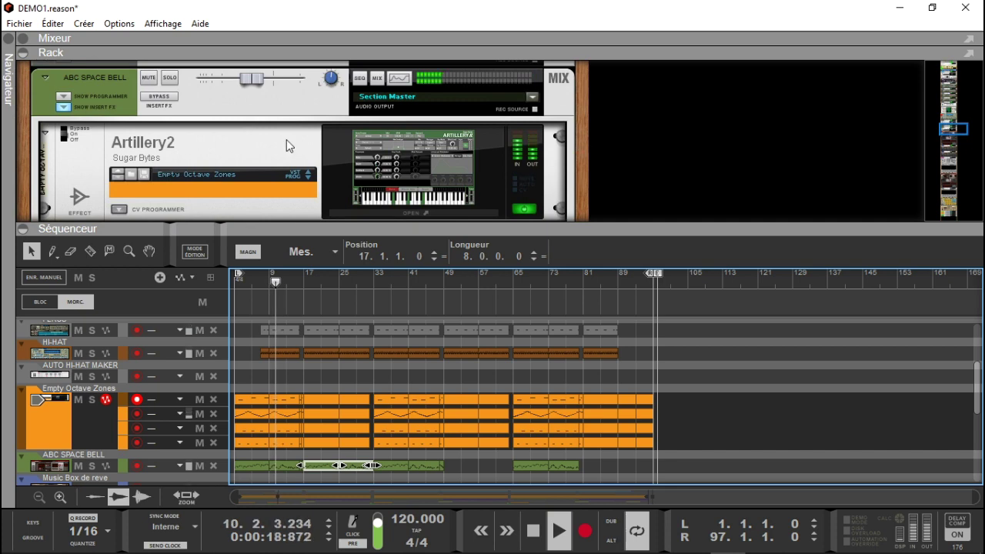
pyautogui.click(170, 101)
pyautogui.click(170, 101)
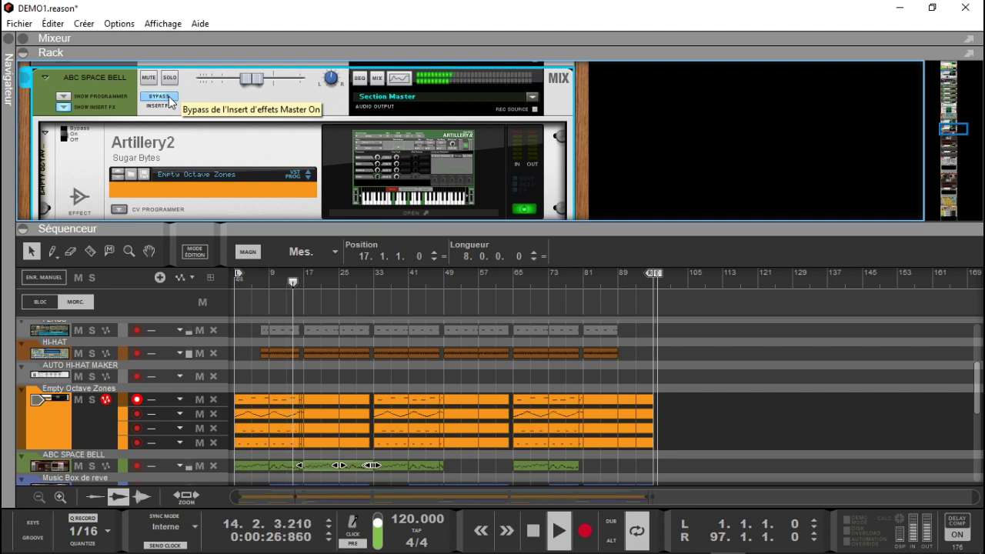
# - Restart the song from bar 1, turn the ABC SPACE BELL insert effects back on for comparison, and stop playback
pyautogui.press('Home')
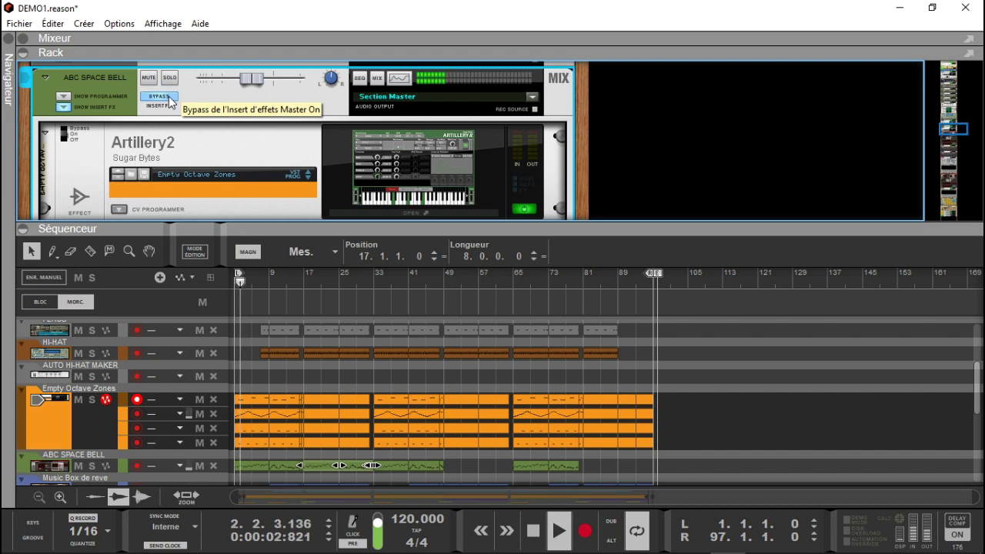
pyautogui.click(169, 99)
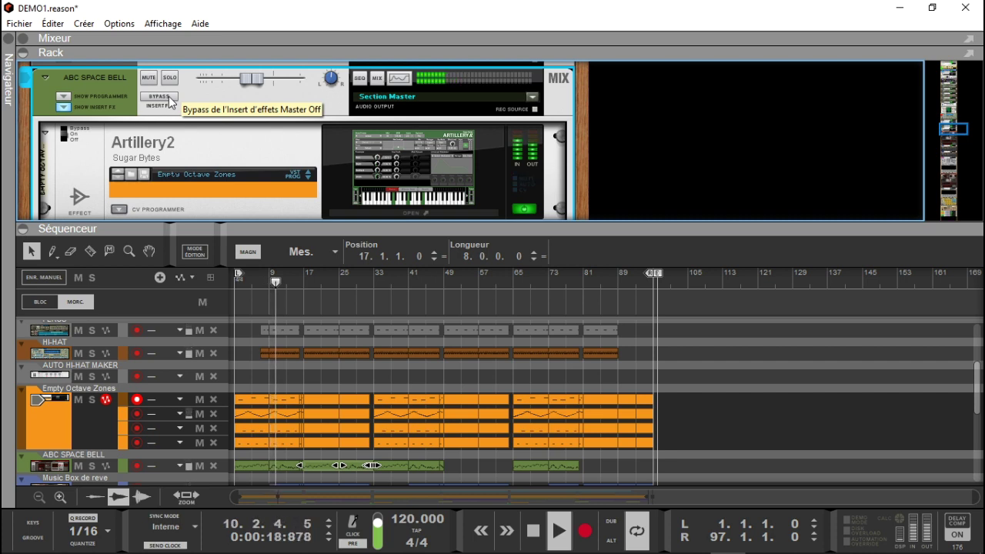
pyautogui.press('space')
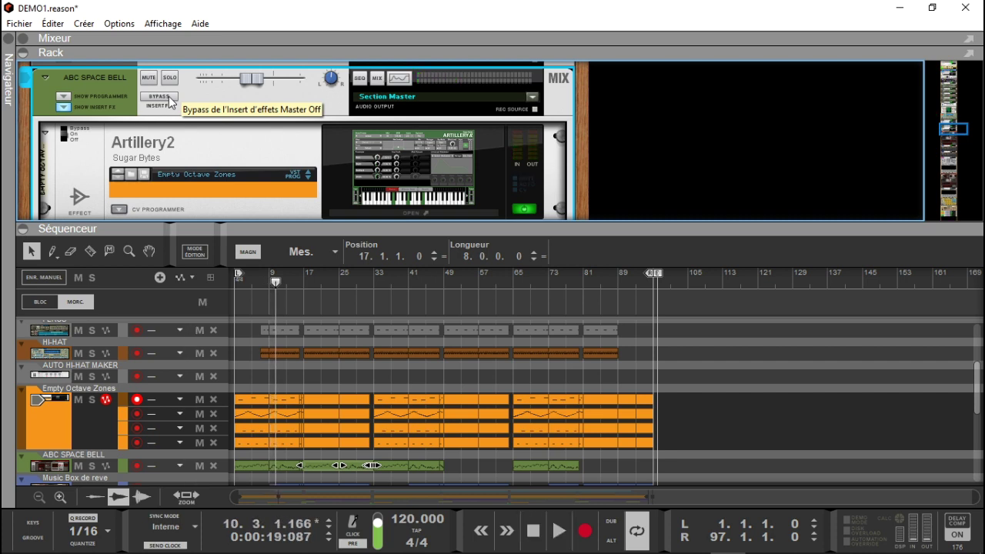